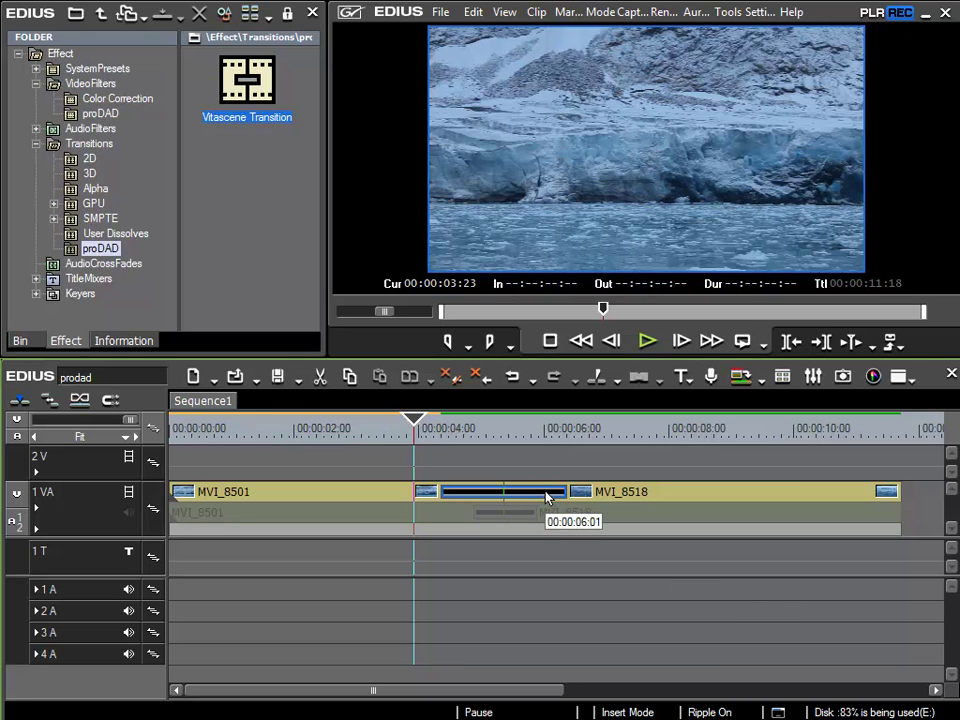
Step: Show the Vitascene Transition's details (00:00:04:09 to 00:00:06:09) and open its setup dialog
click(122, 341)
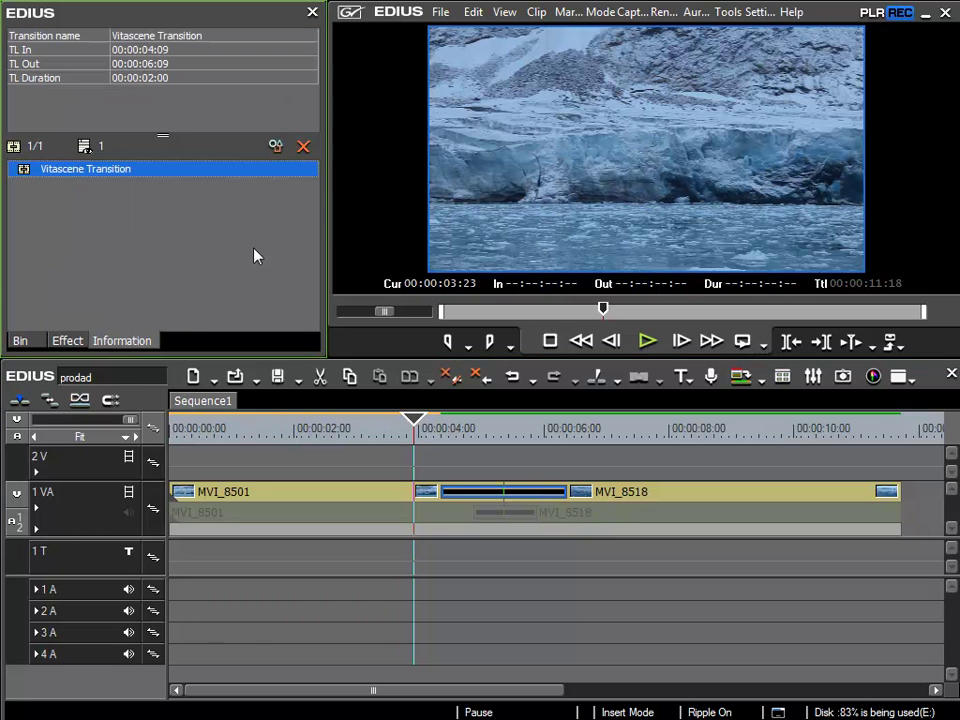
click(276, 148)
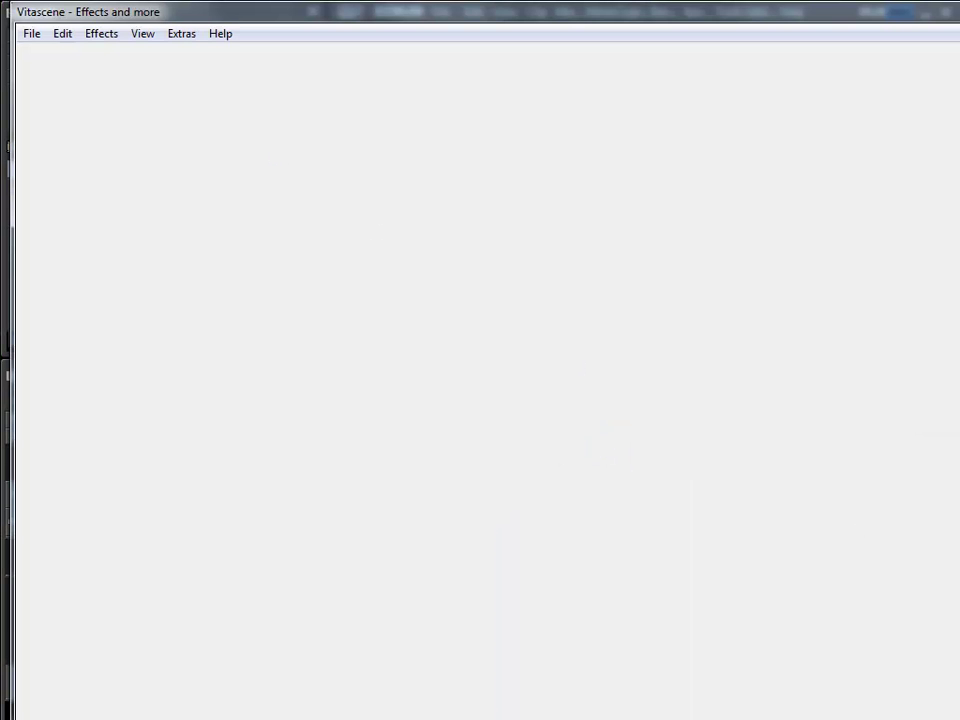
Step: Resize the Effects window to fit the screen, lengthen the presets list and widen the preview area
drag(958, 718, 877, 660)
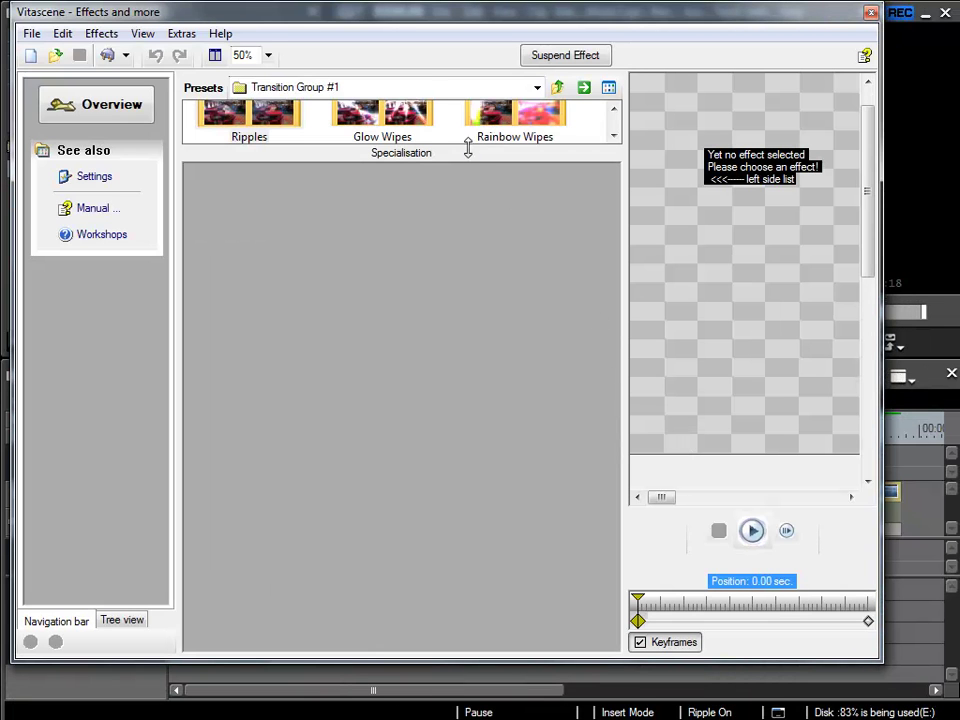
drag(467, 147, 446, 426)
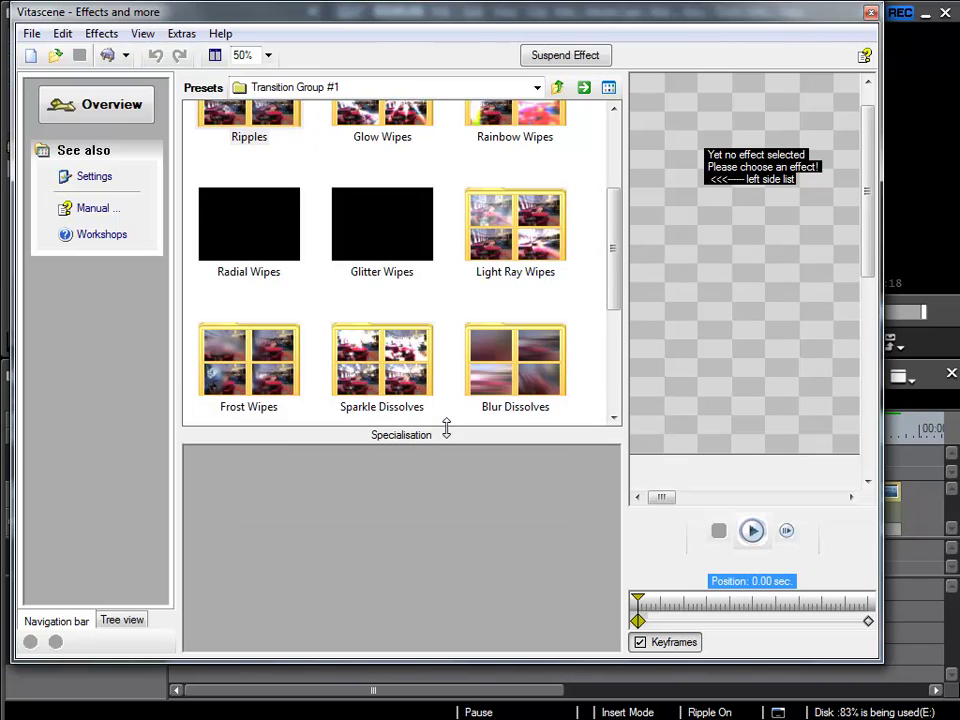
drag(623, 319, 468, 334)
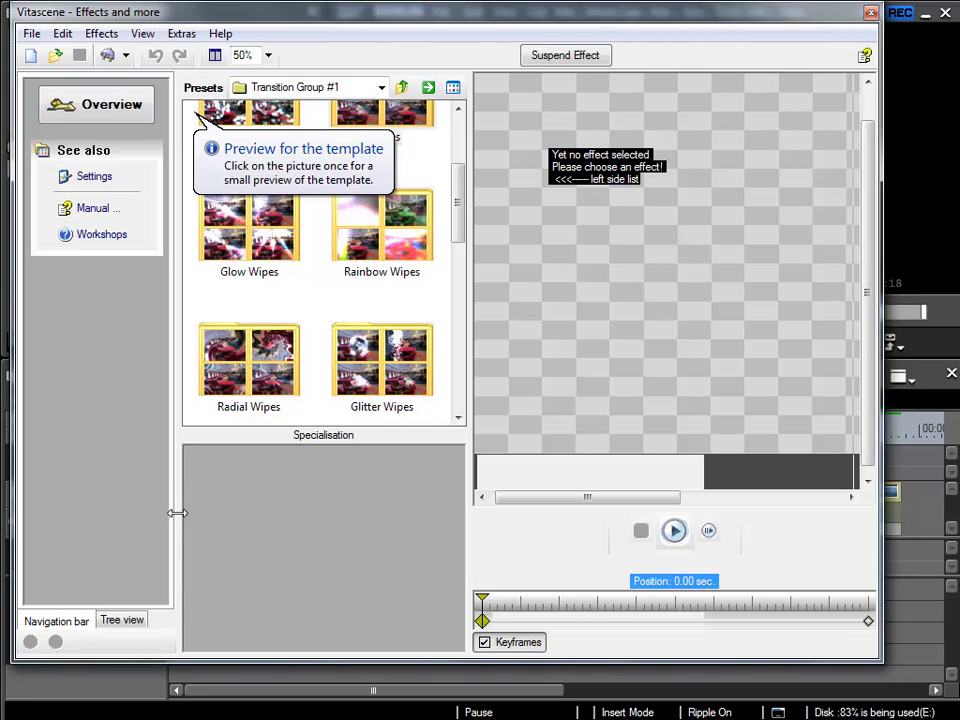
Step: Narrow the navigation bar and slightly widen the presets list
drag(176, 513, 136, 513)
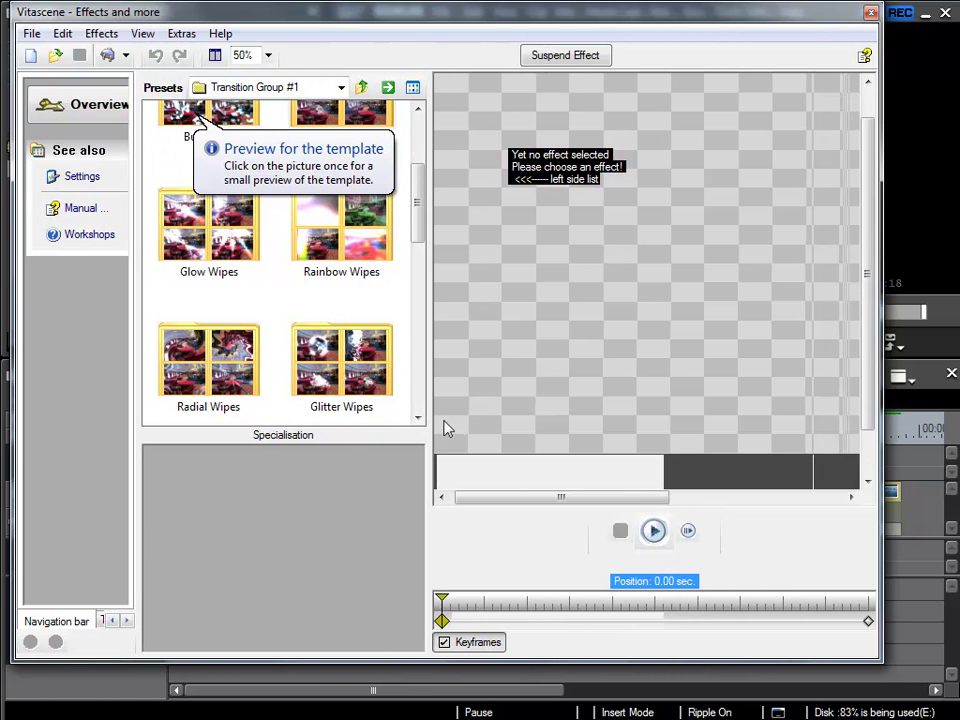
mouse_move(432, 420)
mouse_down()
mouse_move(484, 420)
mouse_move(433, 424)
mouse_move(442, 423)
mouse_up()
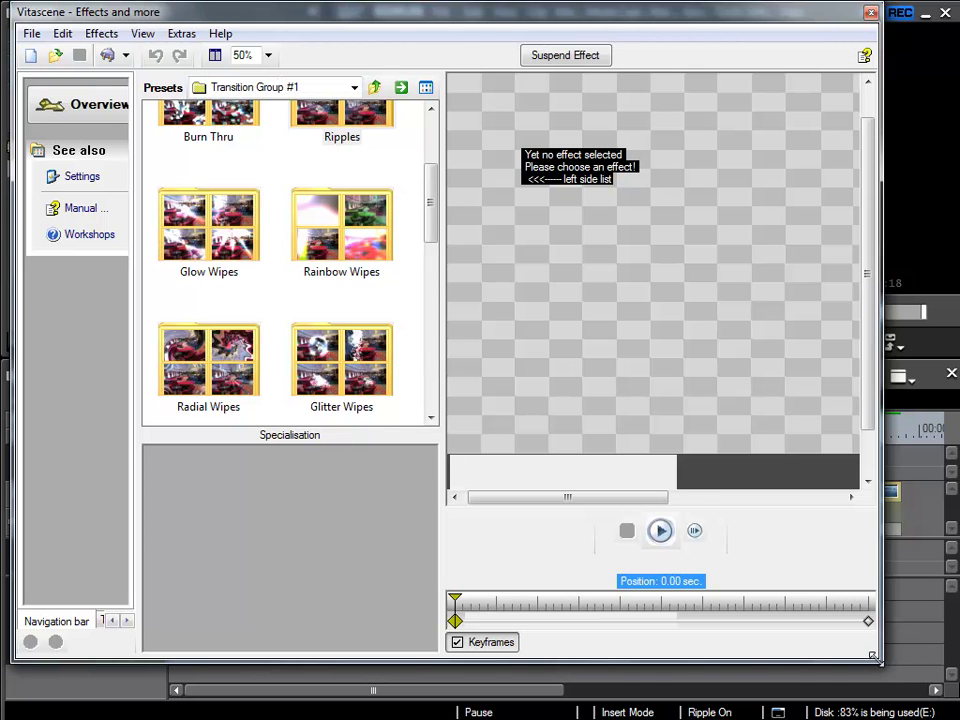
Step: Enlarge the Effects window, set the preview zoom to 25% and widen the presets list
drag(879, 659, 938, 697)
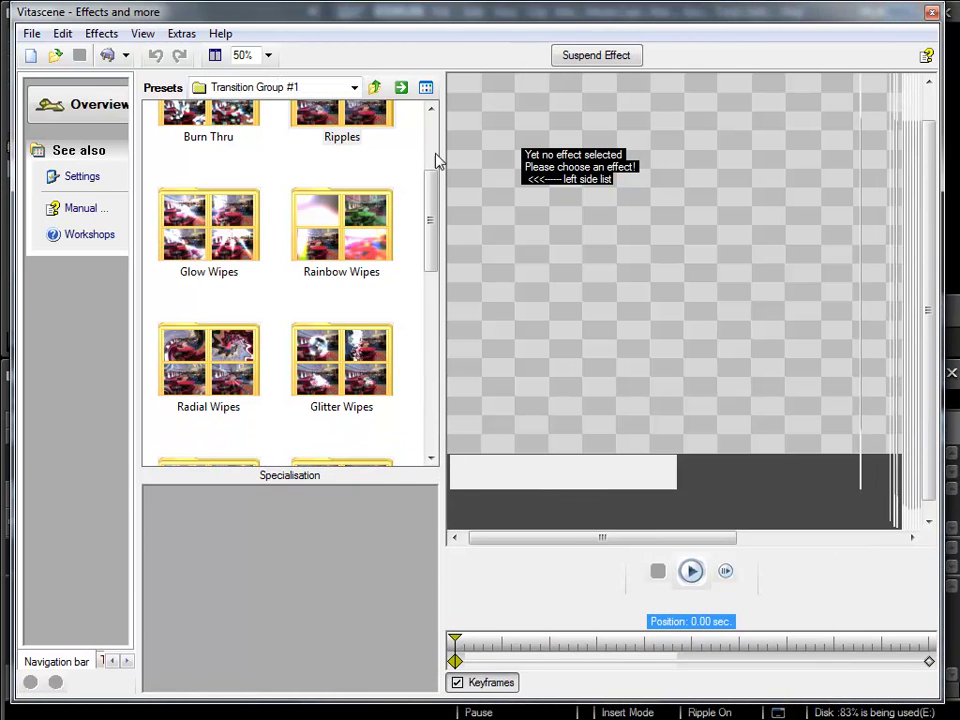
click(268, 55)
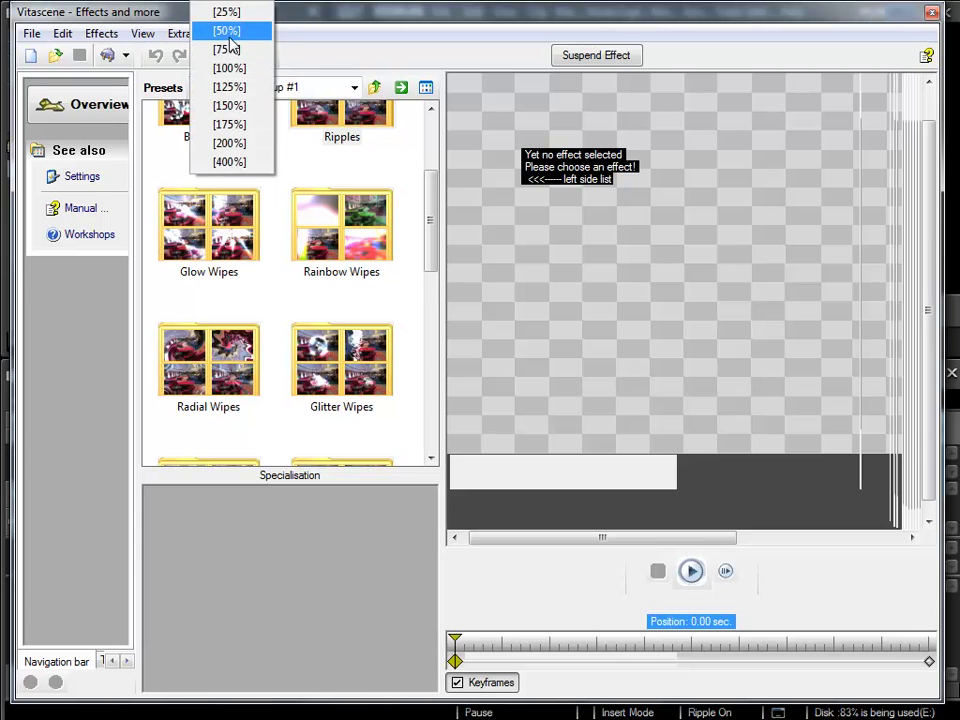
click(255, 12)
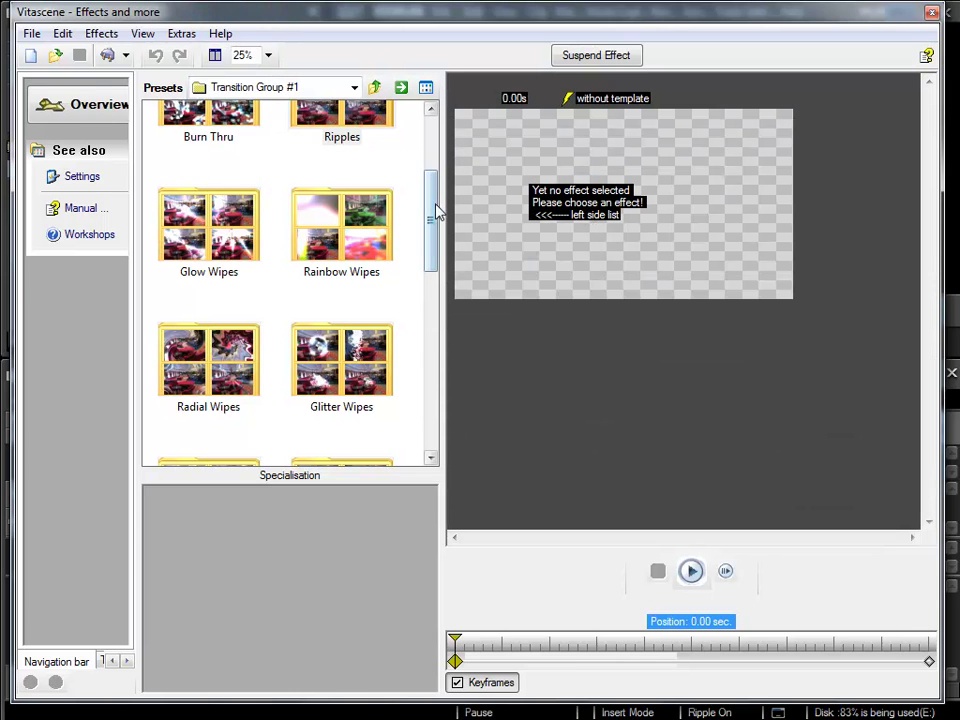
drag(441, 201, 543, 216)
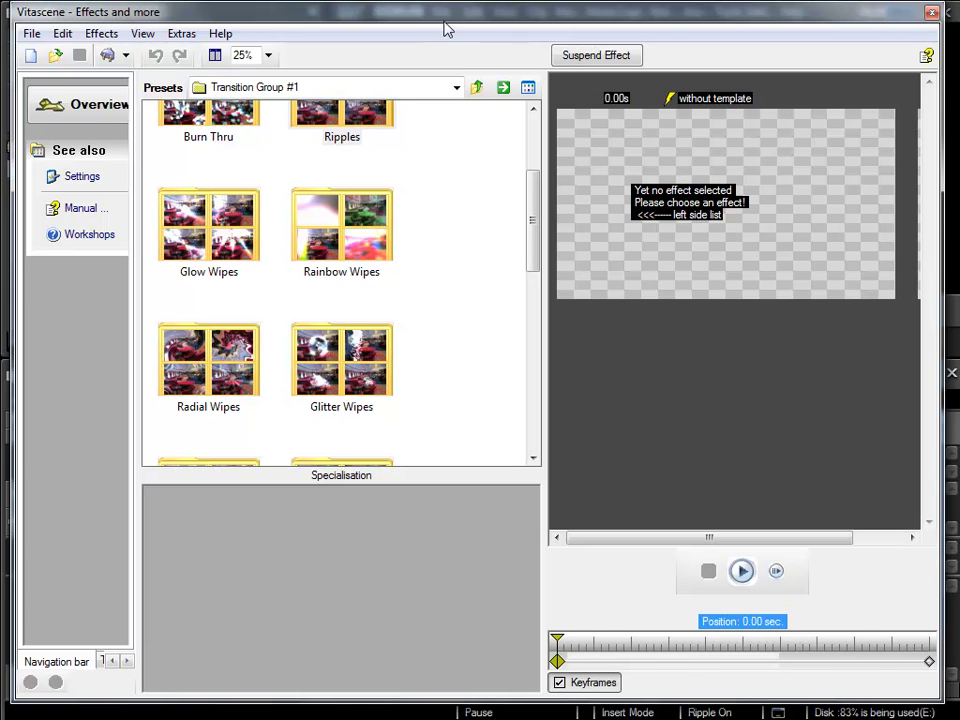
Step: Move the Vitascene window aside to check EDIUS, move it back and dismiss the templates tip
drag(435, 19, 959, 358)
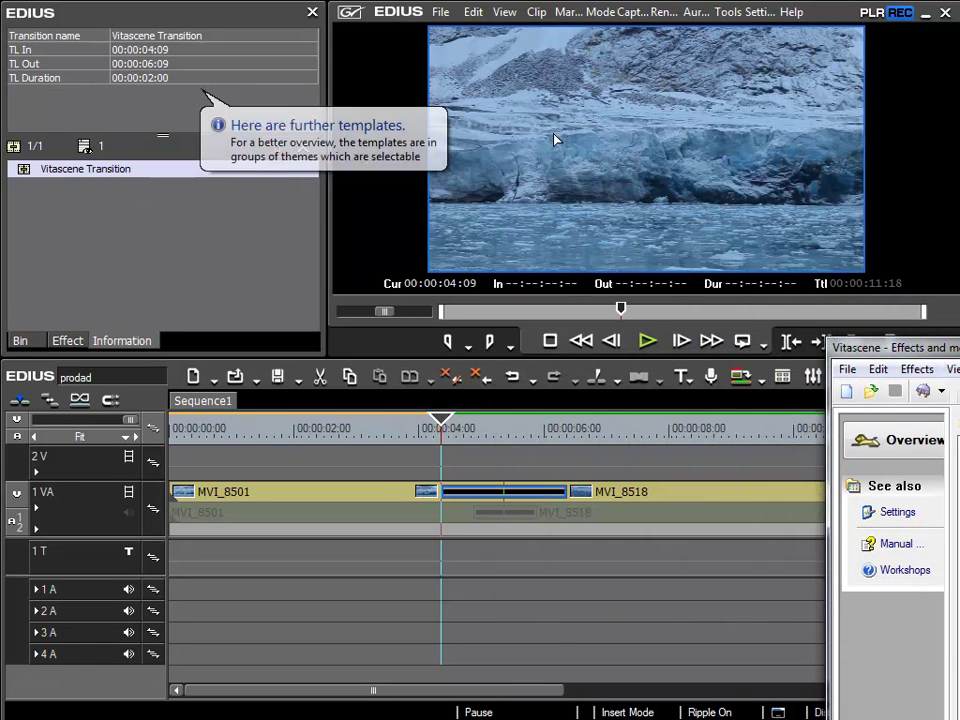
drag(955, 348, 335, 24)
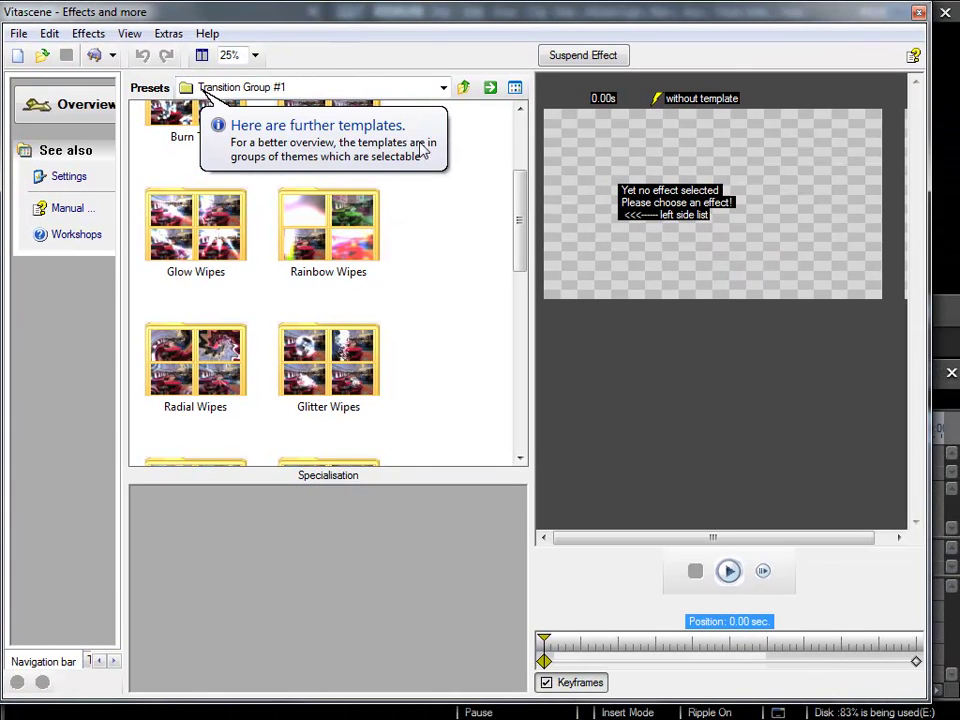
click(437, 137)
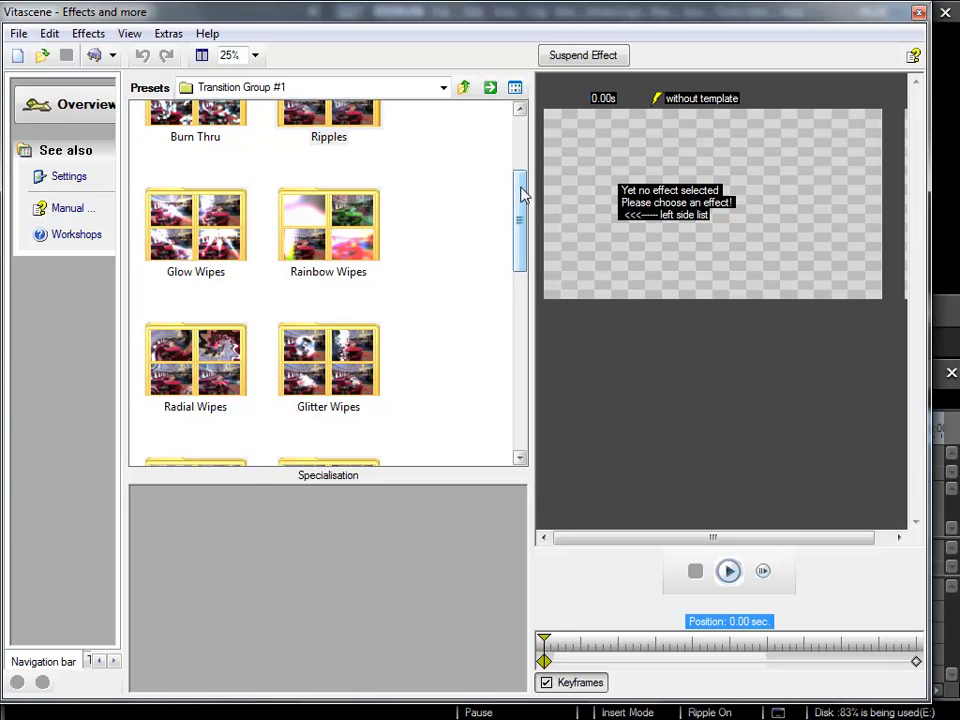
drag(520, 194, 518, 137)
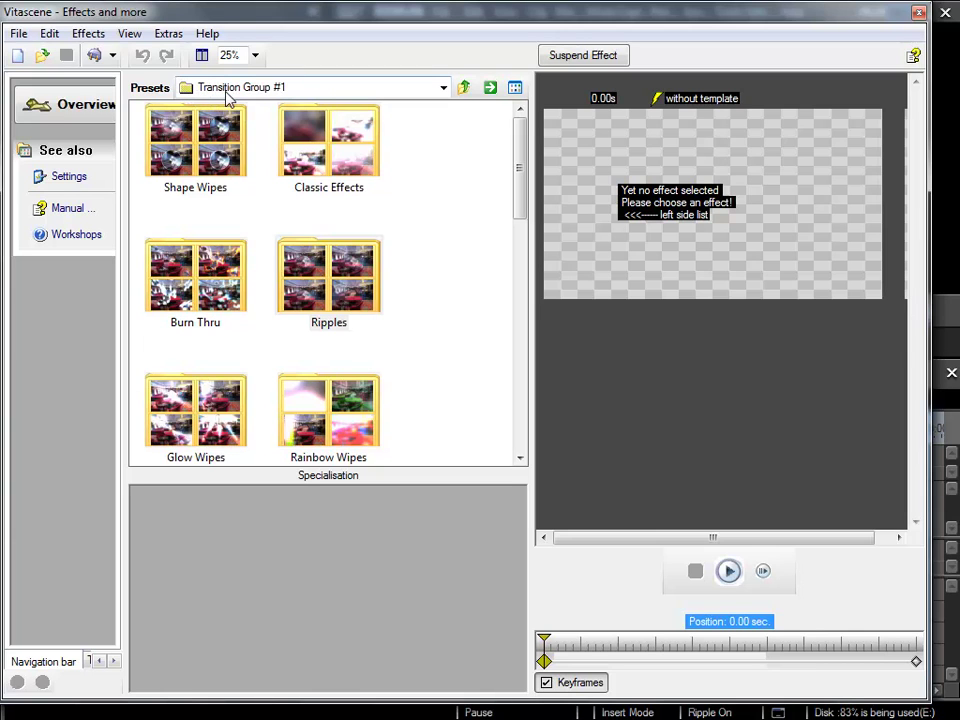
click(464, 90)
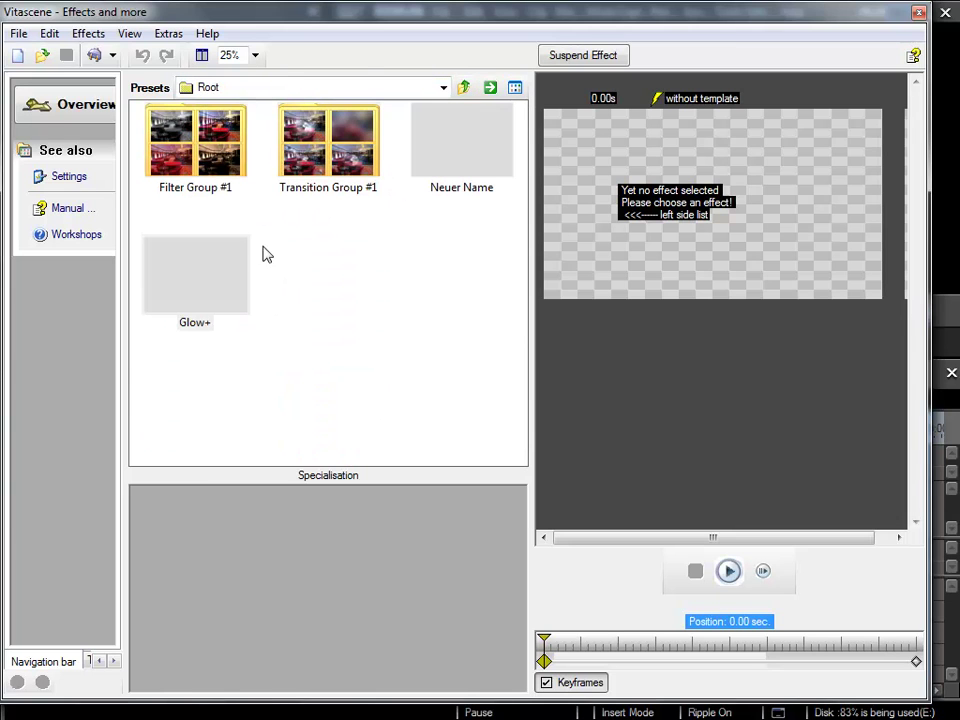
click(472, 155)
click(228, 268)
click(493, 197)
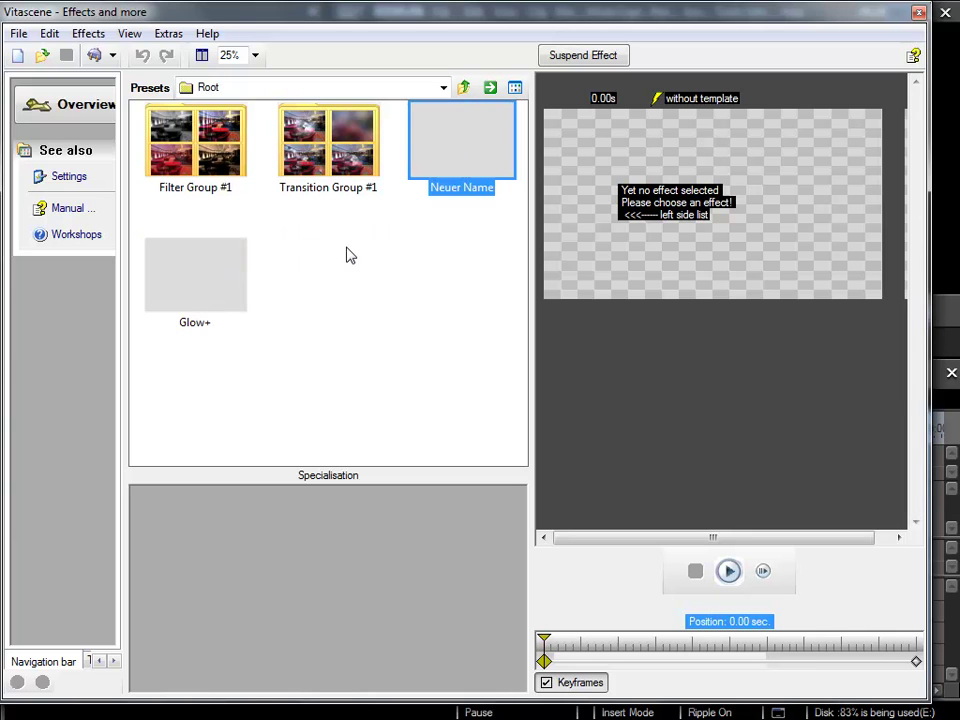
click(386, 241)
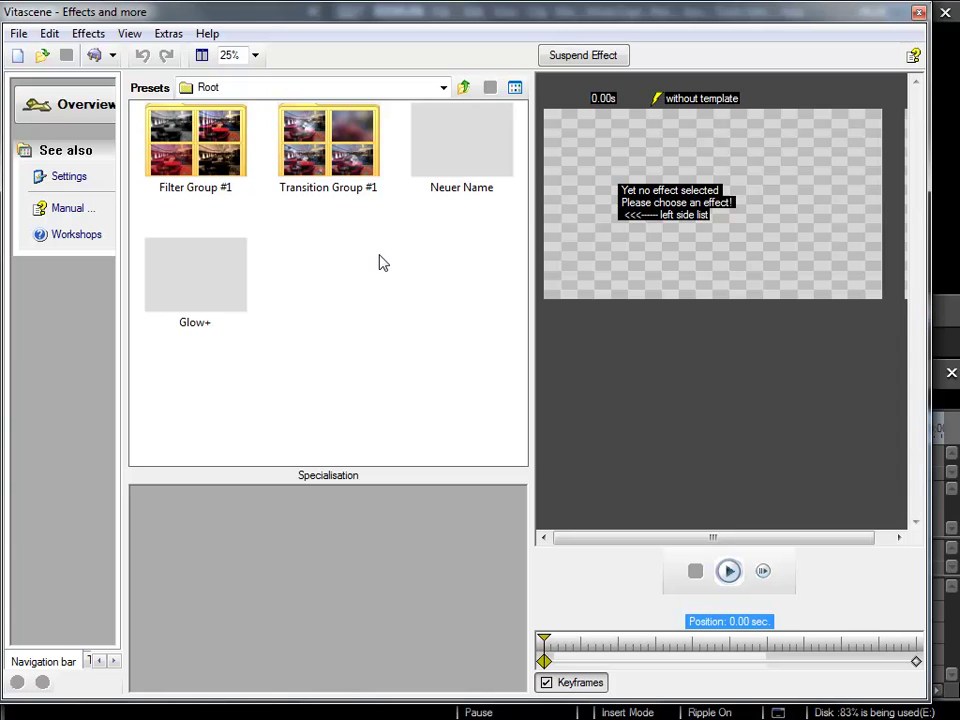
double_click(329, 146)
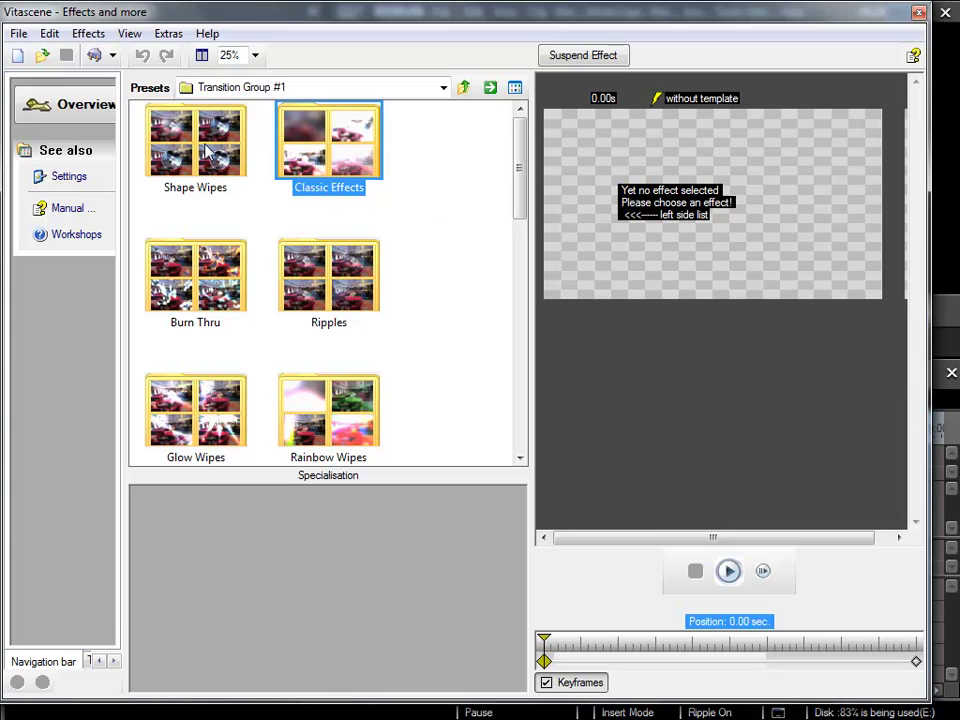
click(264, 150)
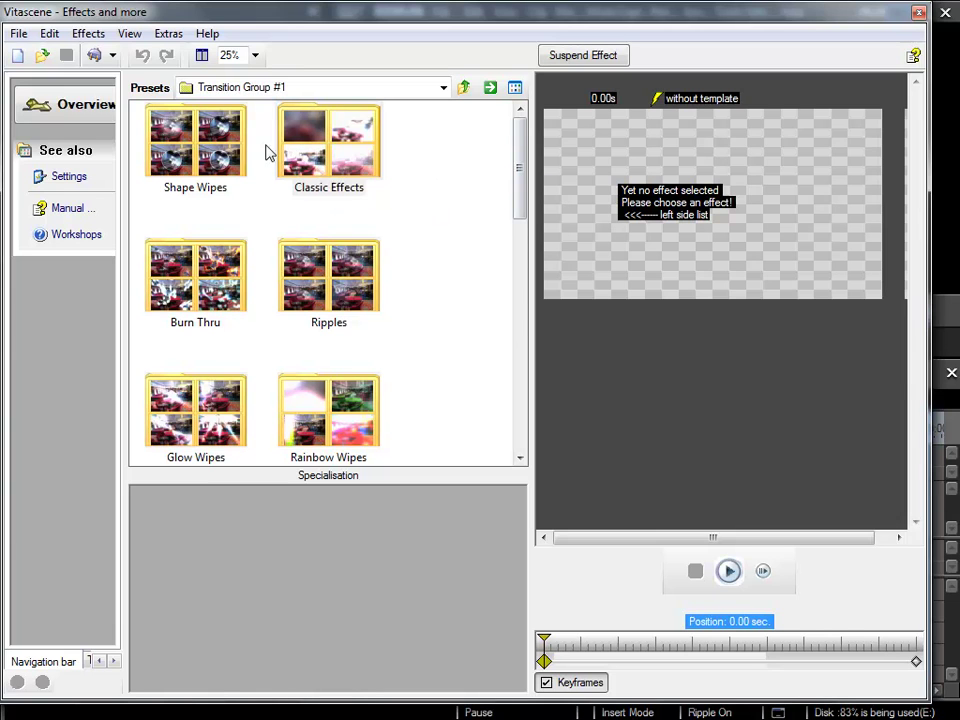
Step: In Shape Wipes, browse Black Circle #47, White Circle #48, Soft White Circle #50 and Sparkle Square #266
double_click(215, 152)
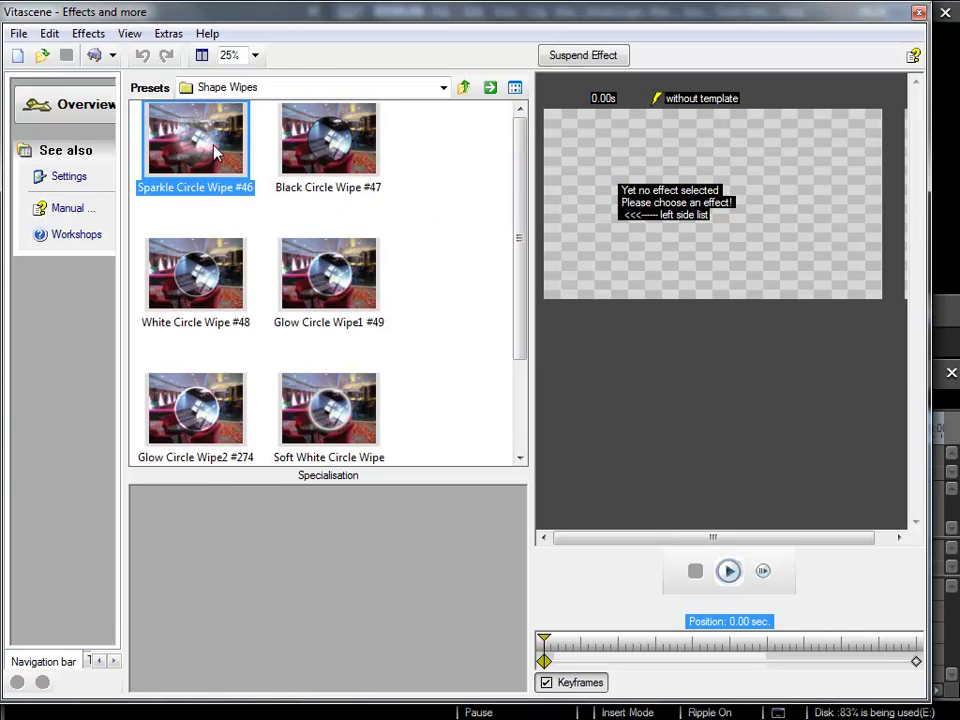
click(353, 150)
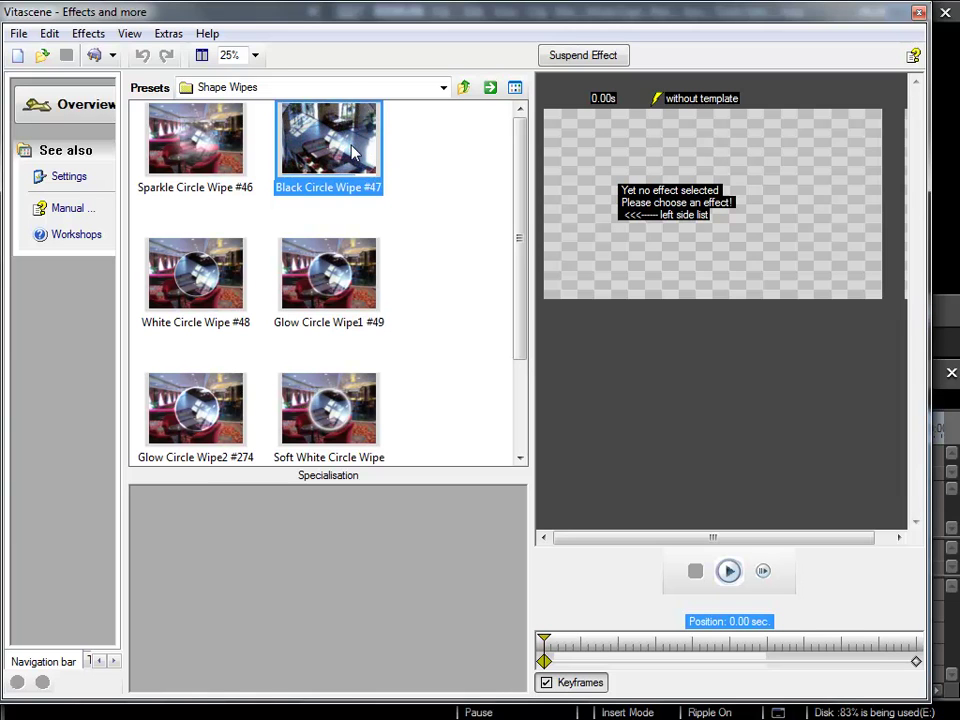
click(186, 283)
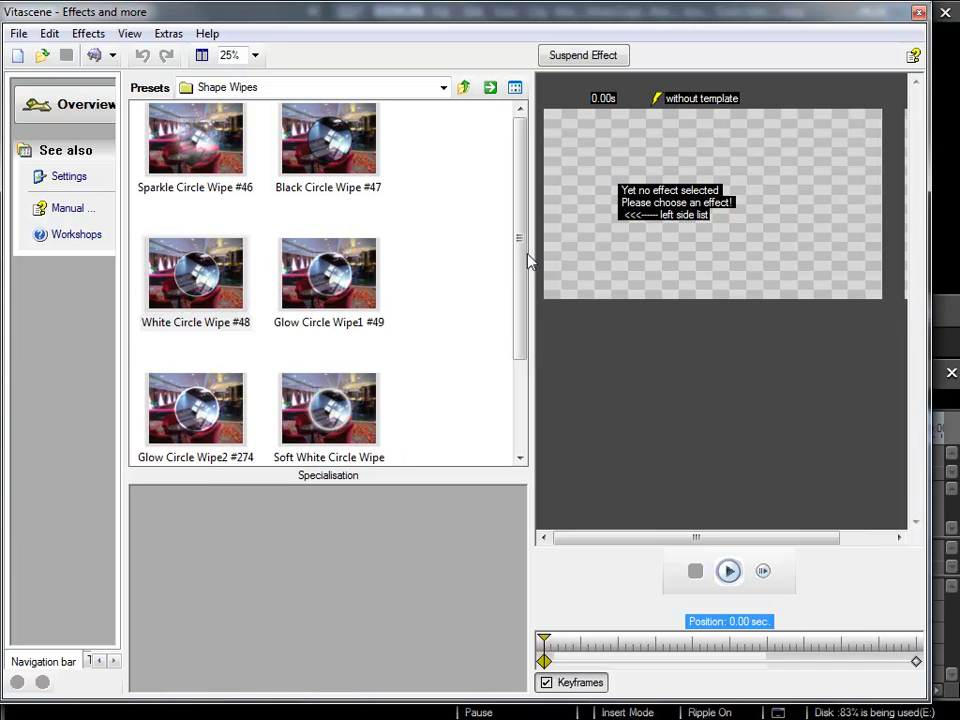
drag(519, 257, 519, 370)
click(343, 293)
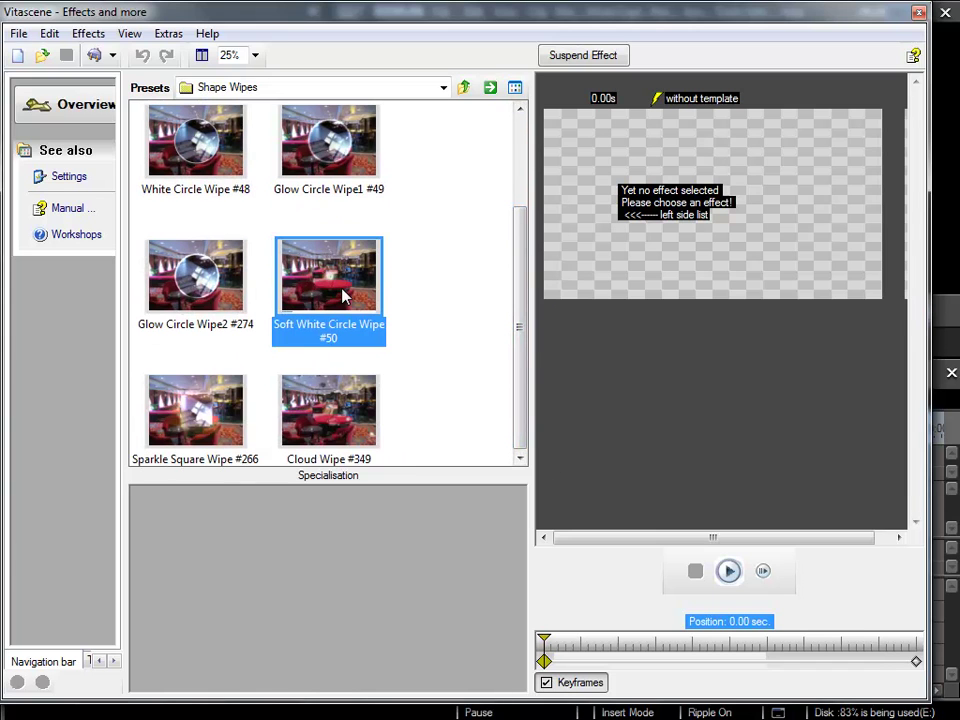
click(210, 438)
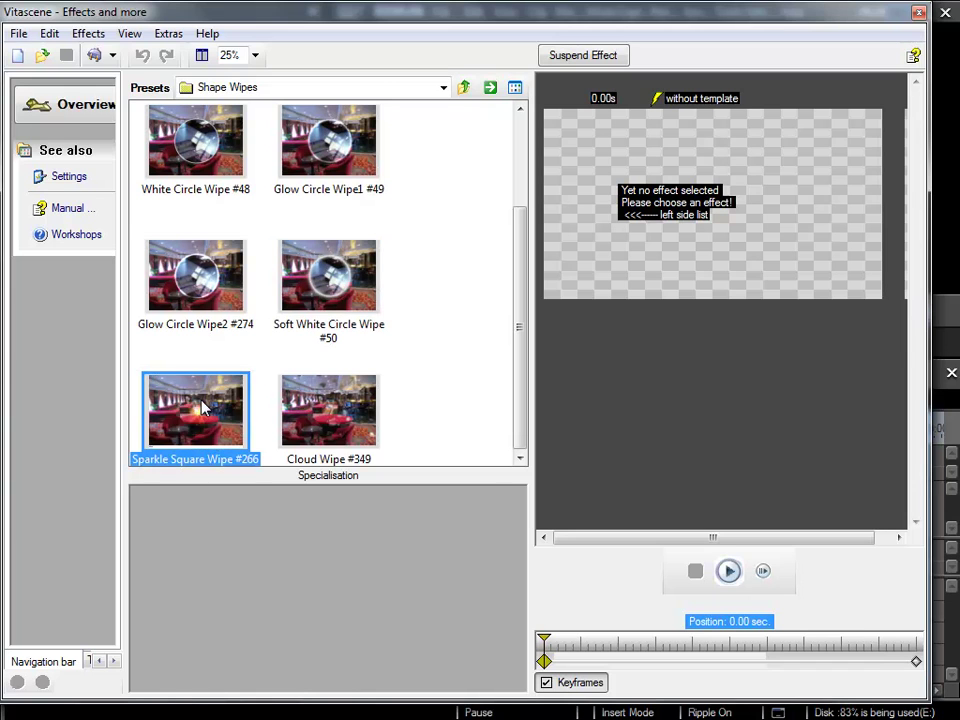
Step: Apply Sparkle Square Wipe #266, preview it once, then go back up to Transition Group #1
double_click(203, 407)
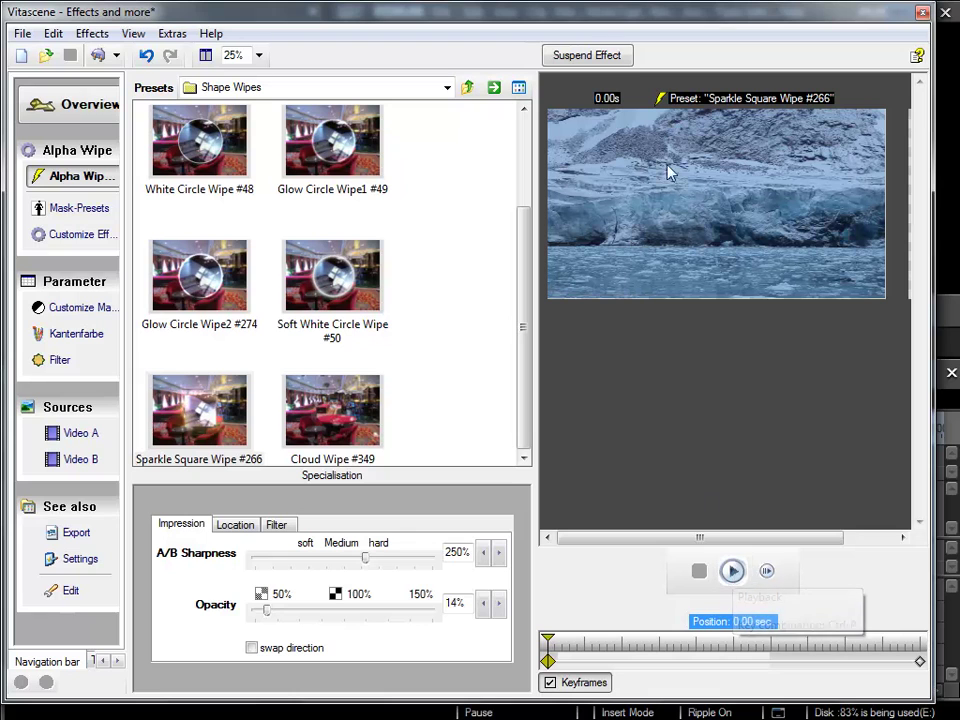
click(733, 572)
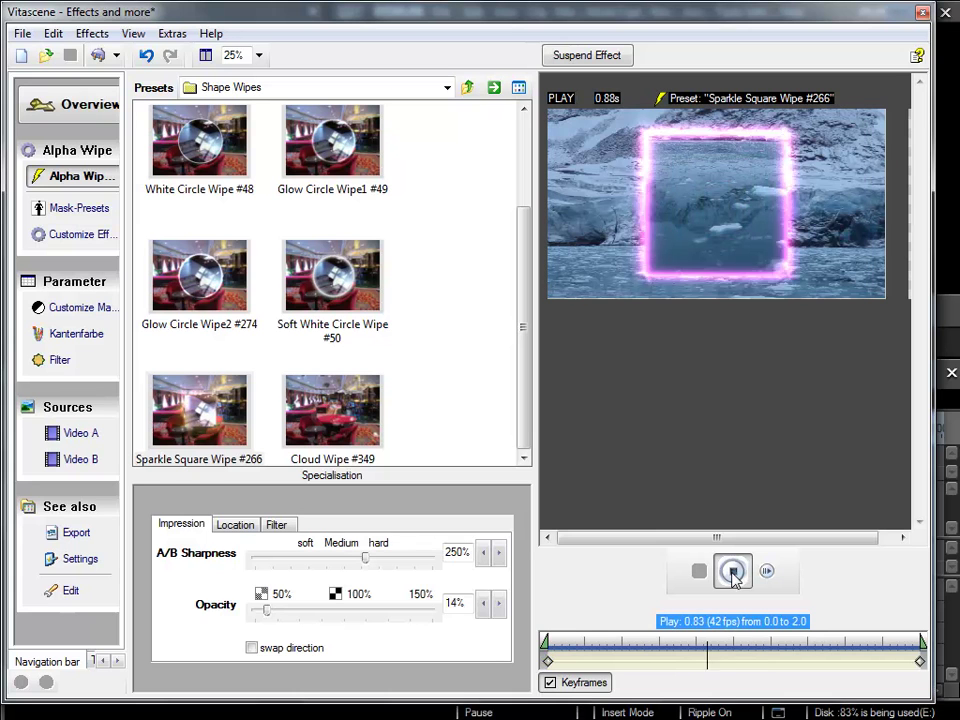
click(733, 572)
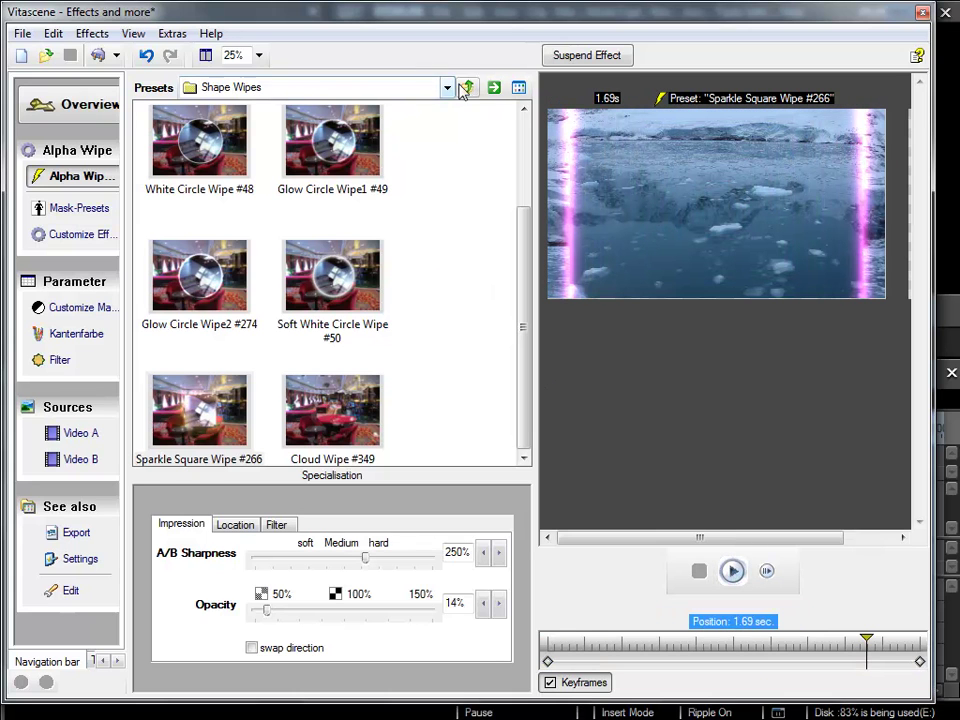
click(467, 88)
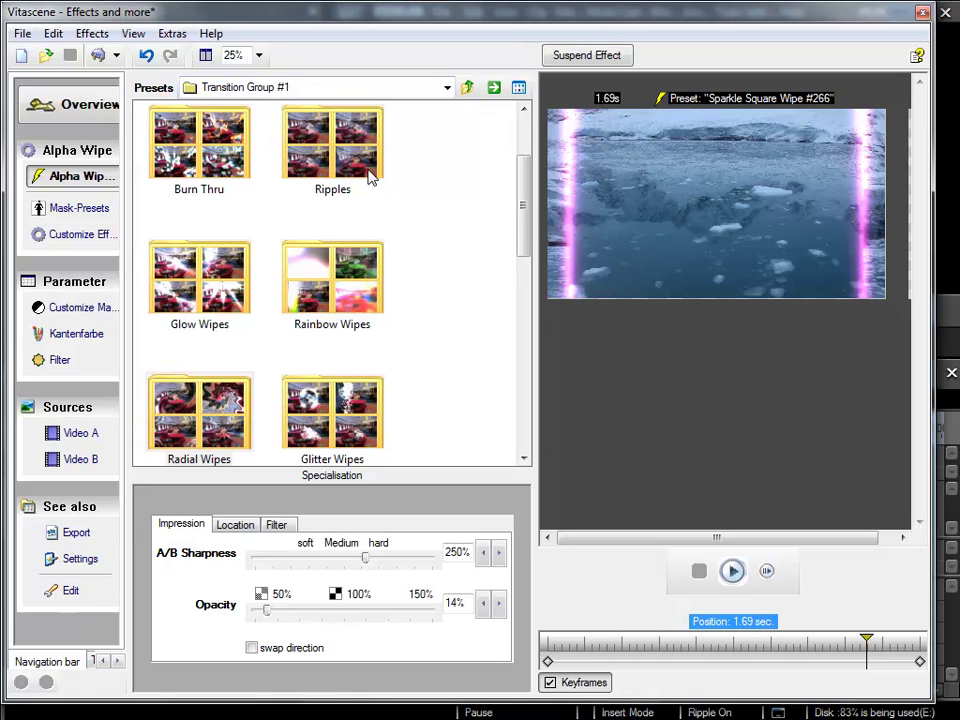
Step: Apply Hard Glow Blur #404 from Classic Effects and play its preview
scroll(523, 197, up, 3)
double_click(330, 155)
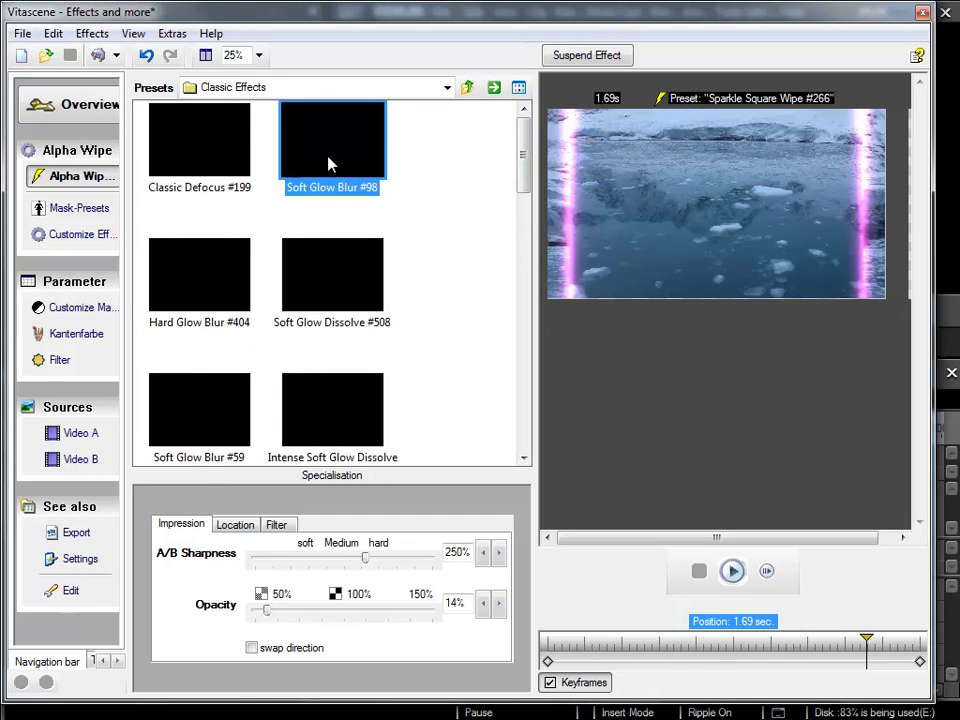
click(202, 288)
double_click(202, 290)
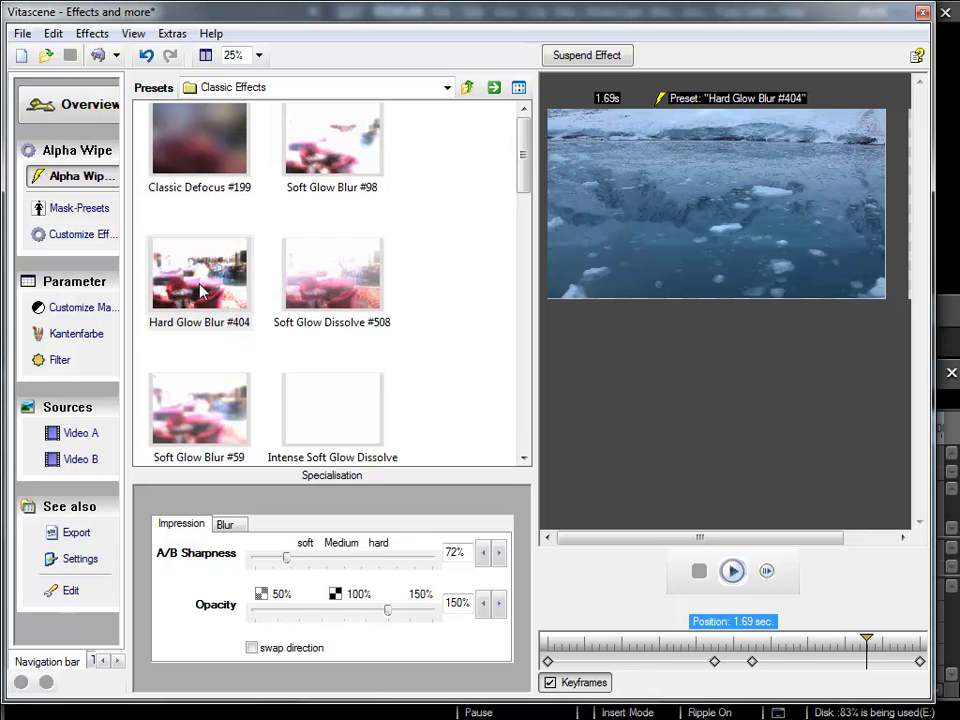
click(732, 571)
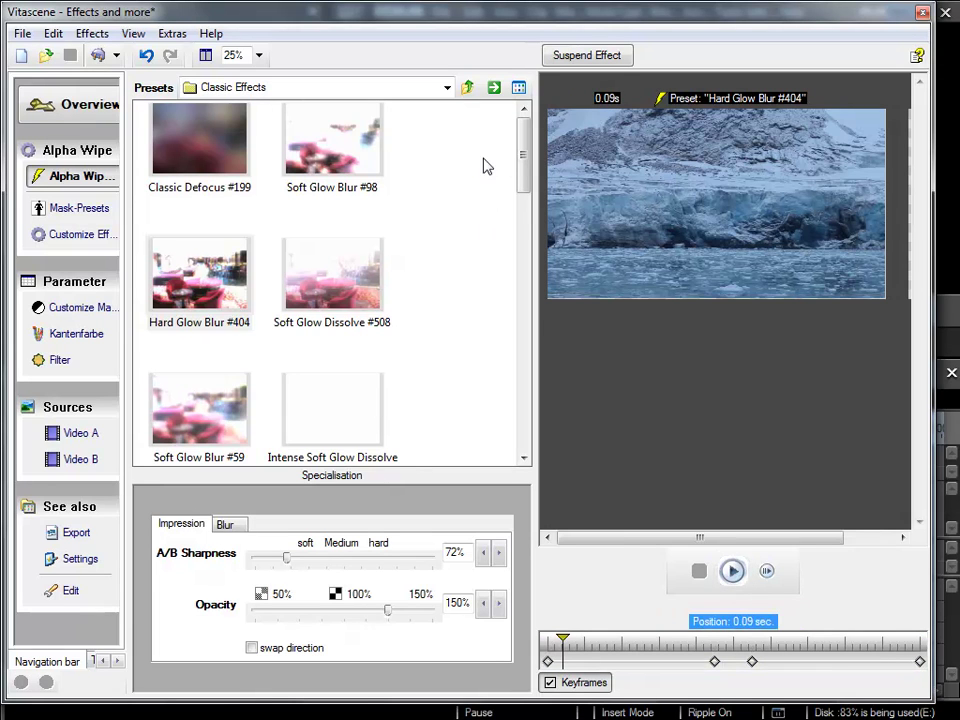
Step: Choose Desaturate Defocus #173 and preview it on the glacier clips
drag(523, 158, 527, 274)
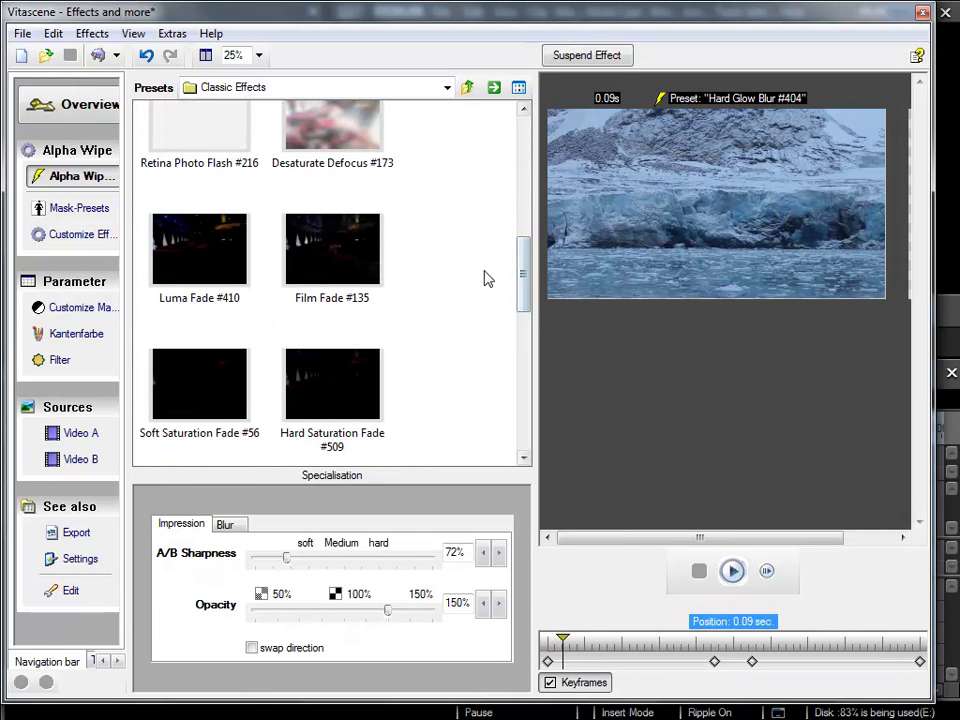
click(336, 138)
click(733, 571)
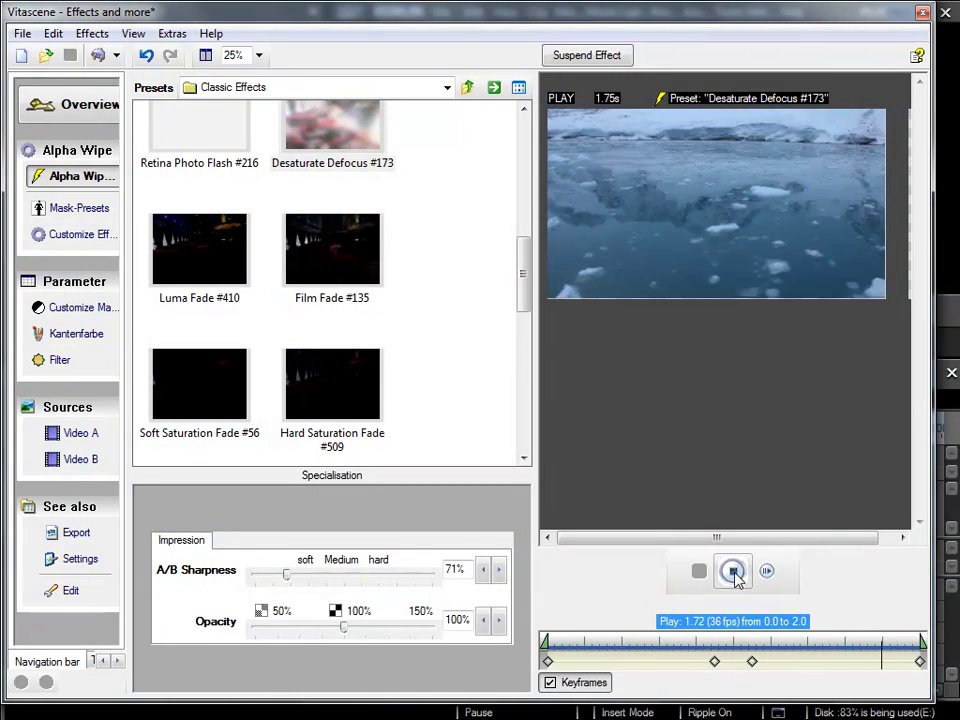
Step: Select Film Fade #135 and preview it
click(733, 571)
click(332, 249)
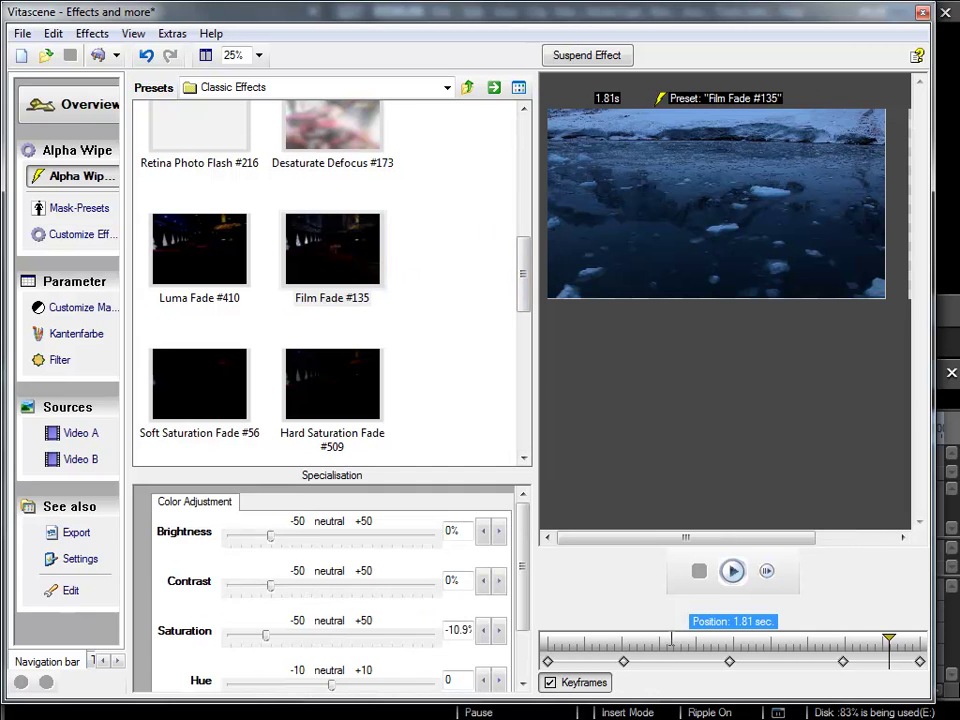
click(733, 571)
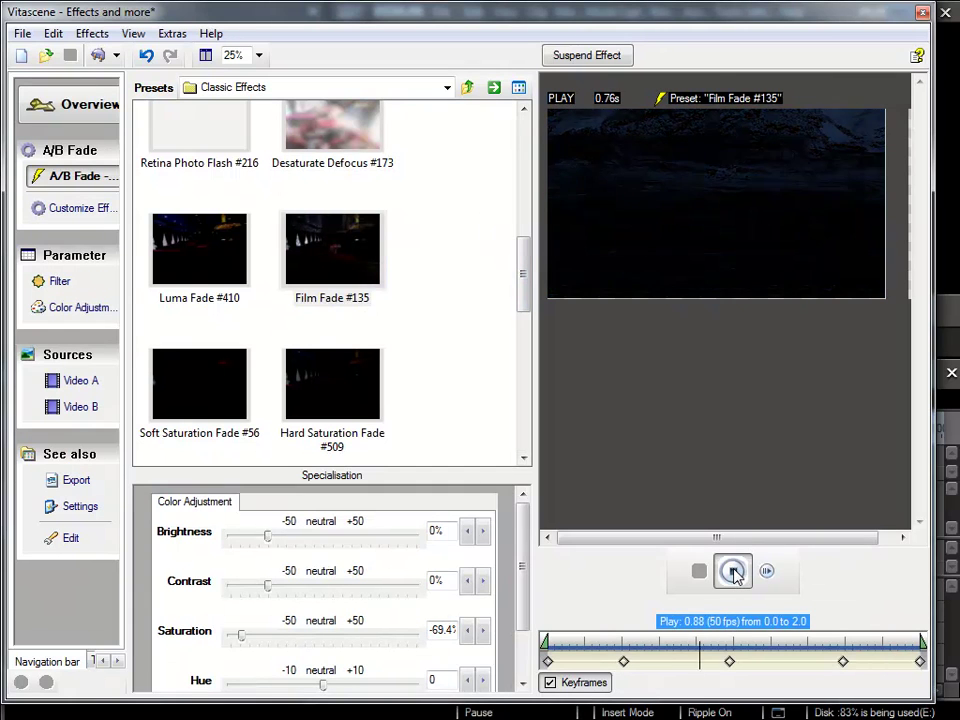
click(735, 574)
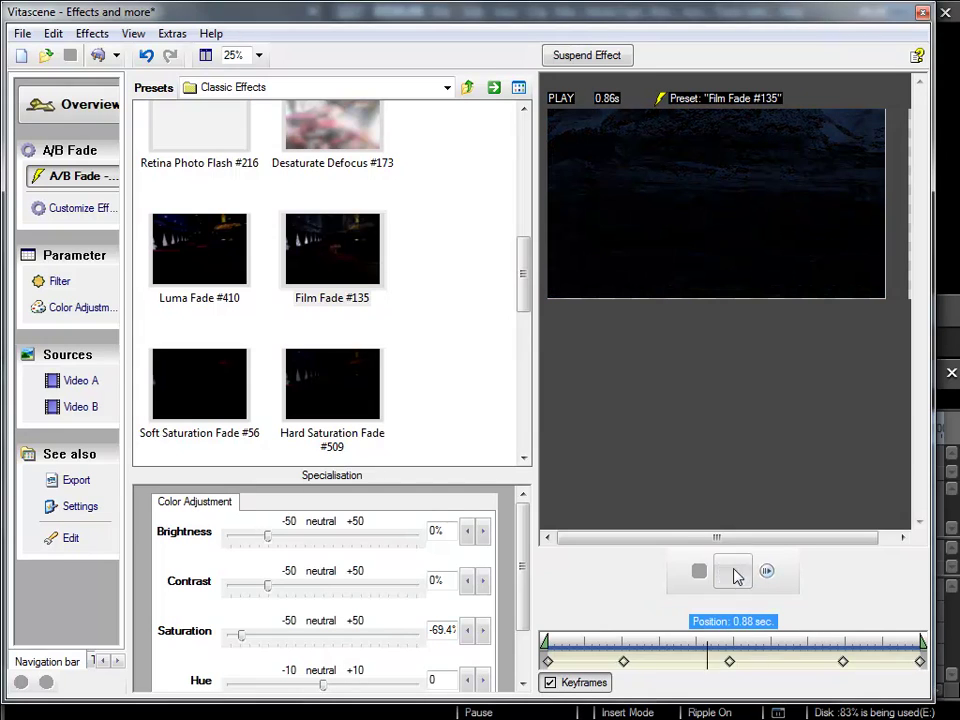
Step: Apply Diffuse Defocus #122 and preview it
drag(521, 268, 544, 360)
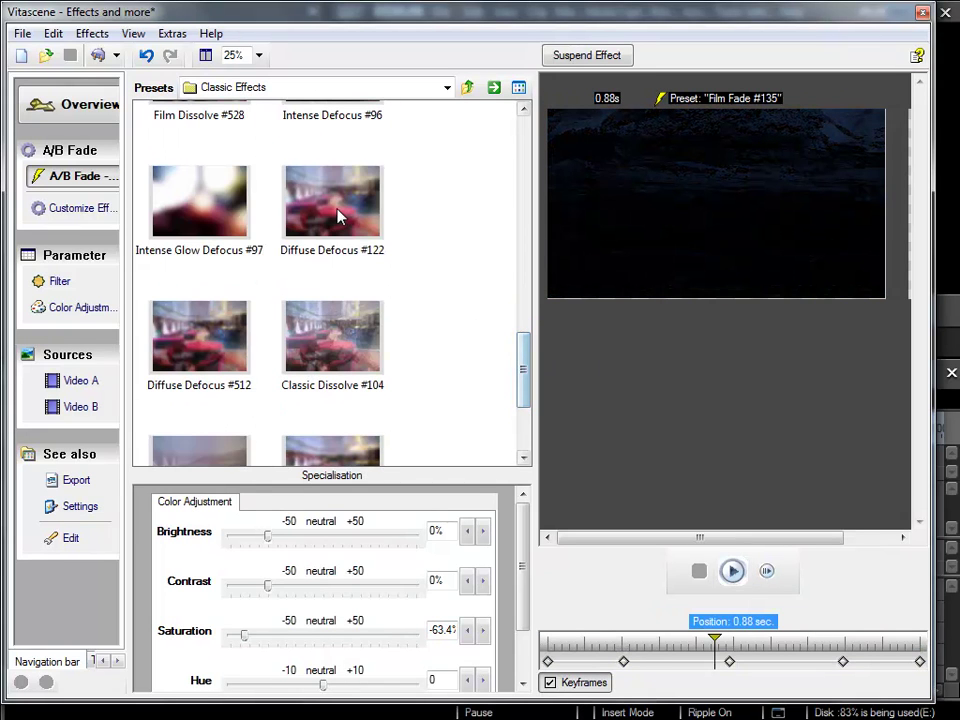
click(336, 216)
click(735, 571)
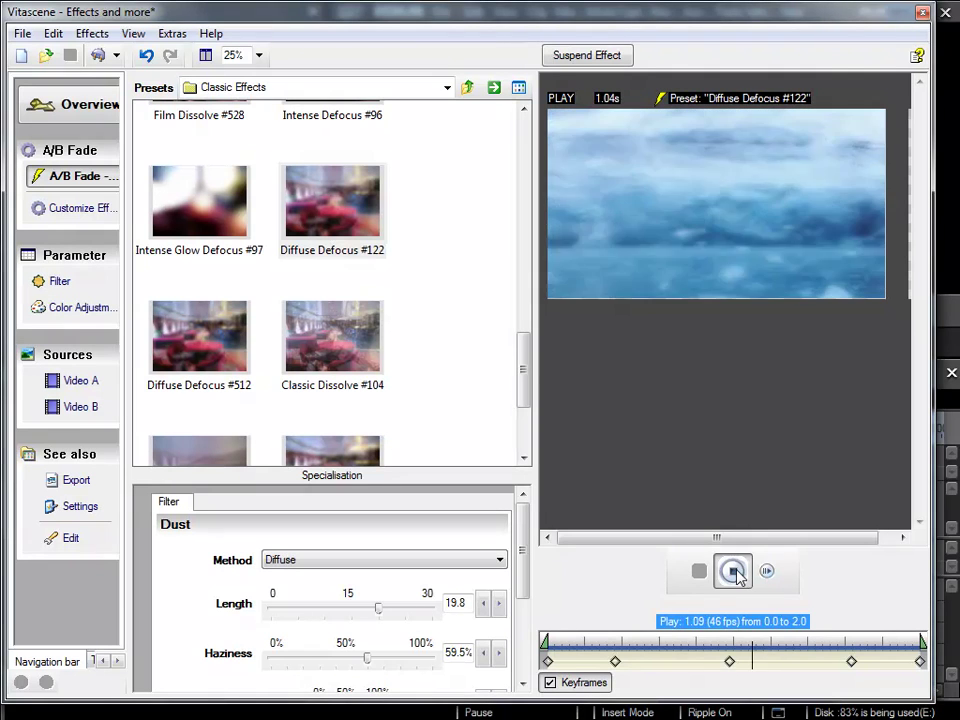
click(733, 571)
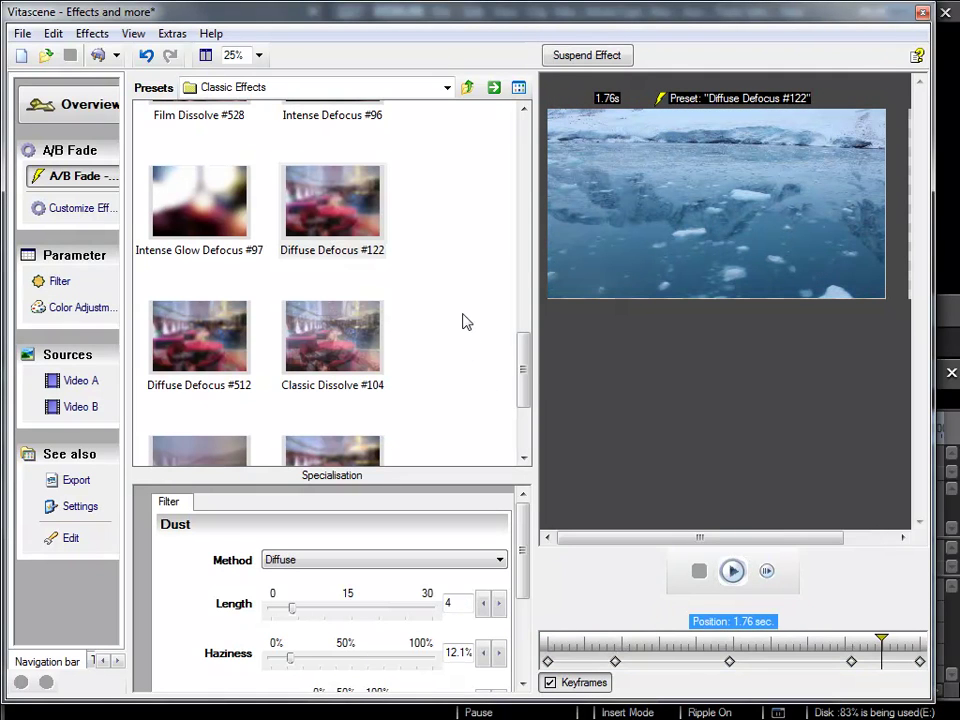
Step: Return to Transition Group #1, scroll down and open the Sparkle Dissolves folder
click(467, 89)
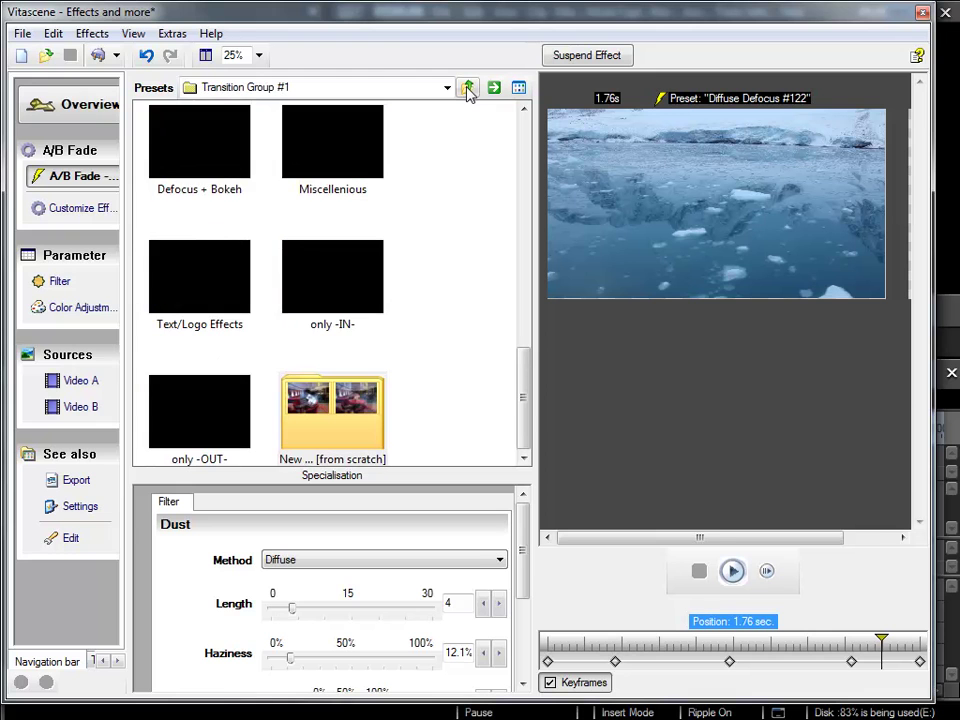
drag(525, 394, 508, 223)
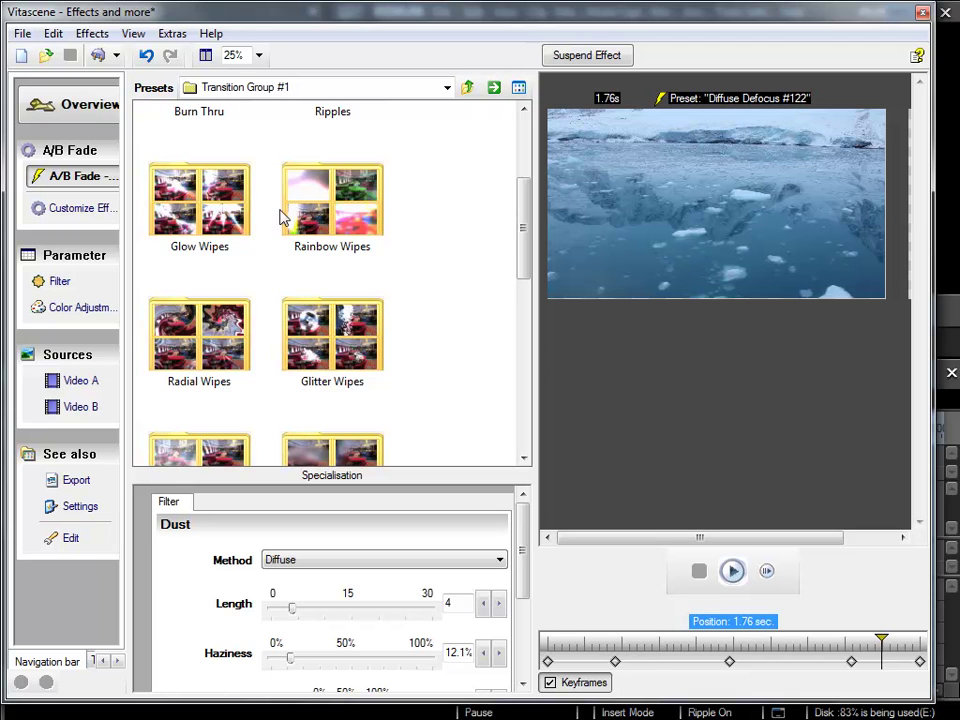
mouse_move(525, 231)
mouse_down()
mouse_move(525, 268)
mouse_move(506, 274)
mouse_up()
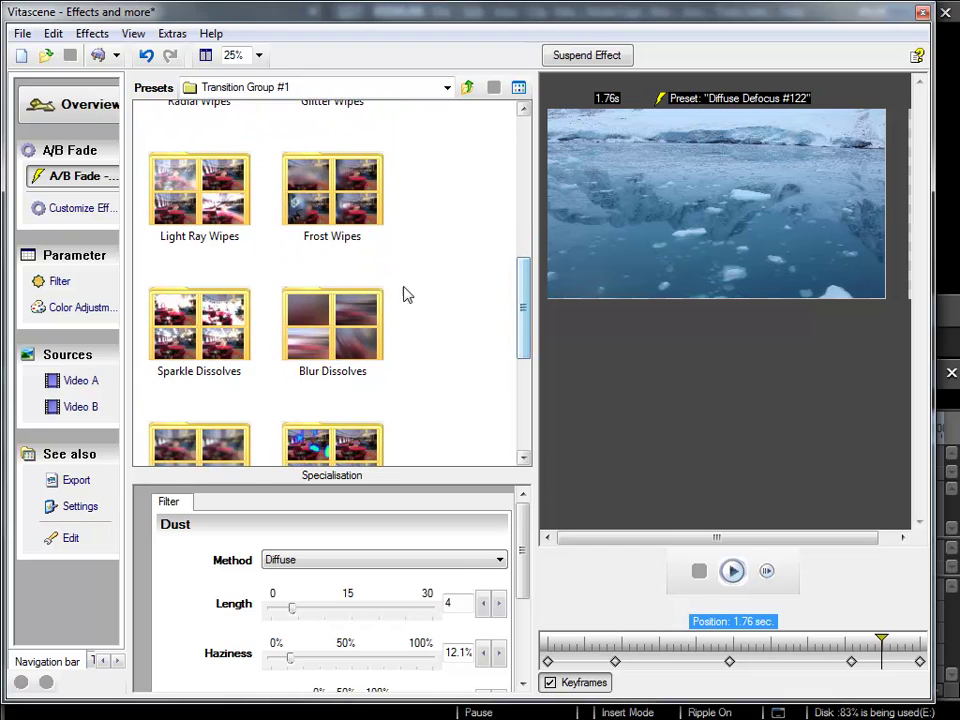
double_click(210, 343)
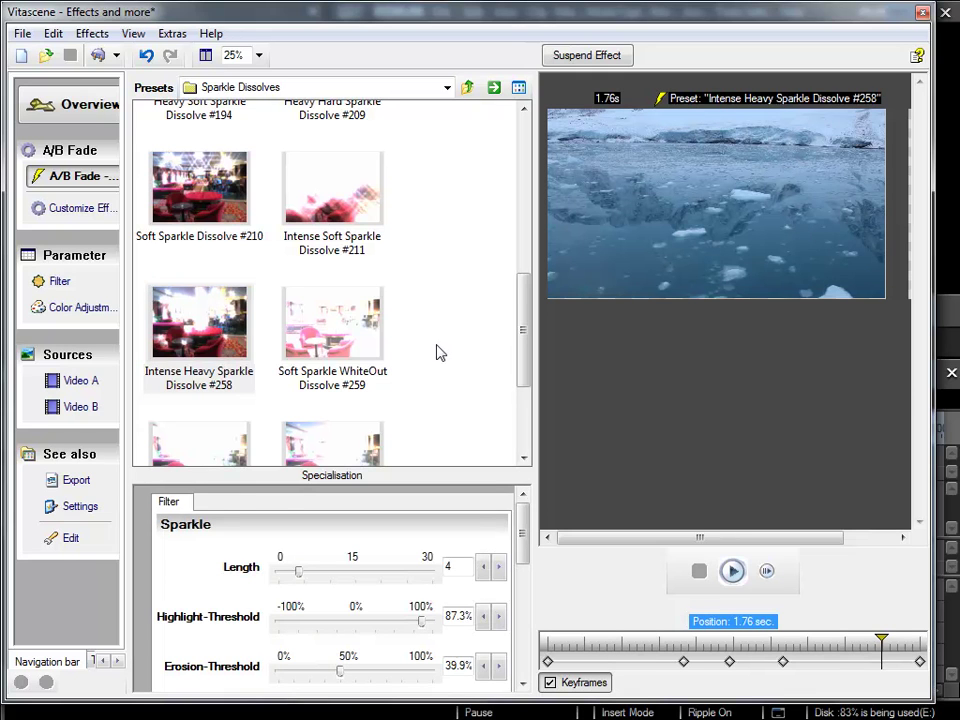
Step: Preview Intense Heavy Sparkle Dissolve #258, then apply and preview Soft Sparkle WhiteOut Dissolve #259 and save to EDIUS
click(733, 571)
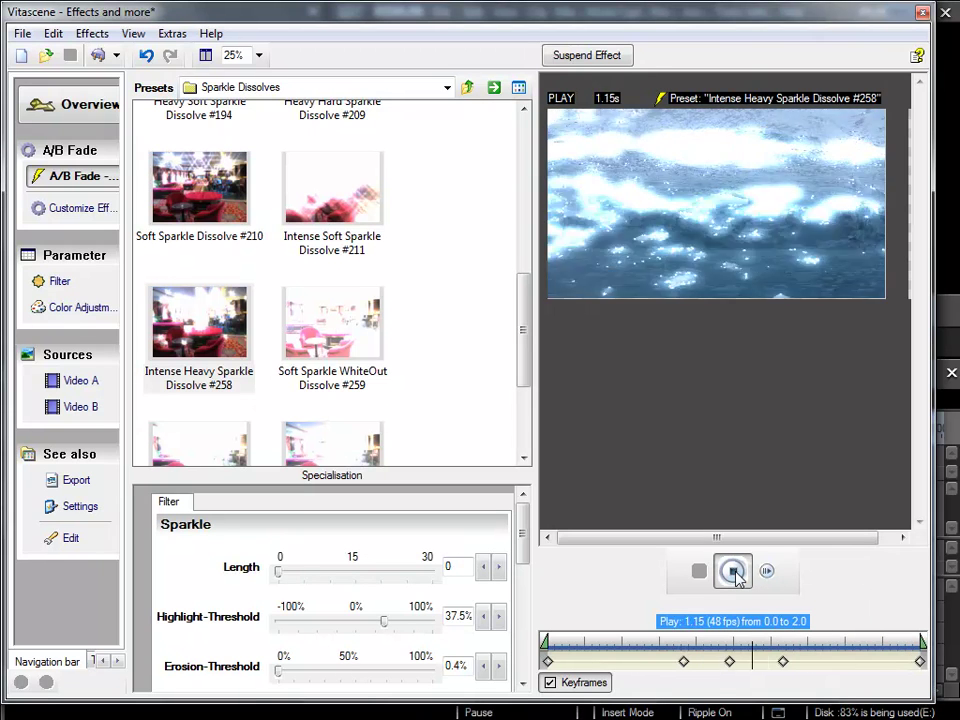
click(736, 576)
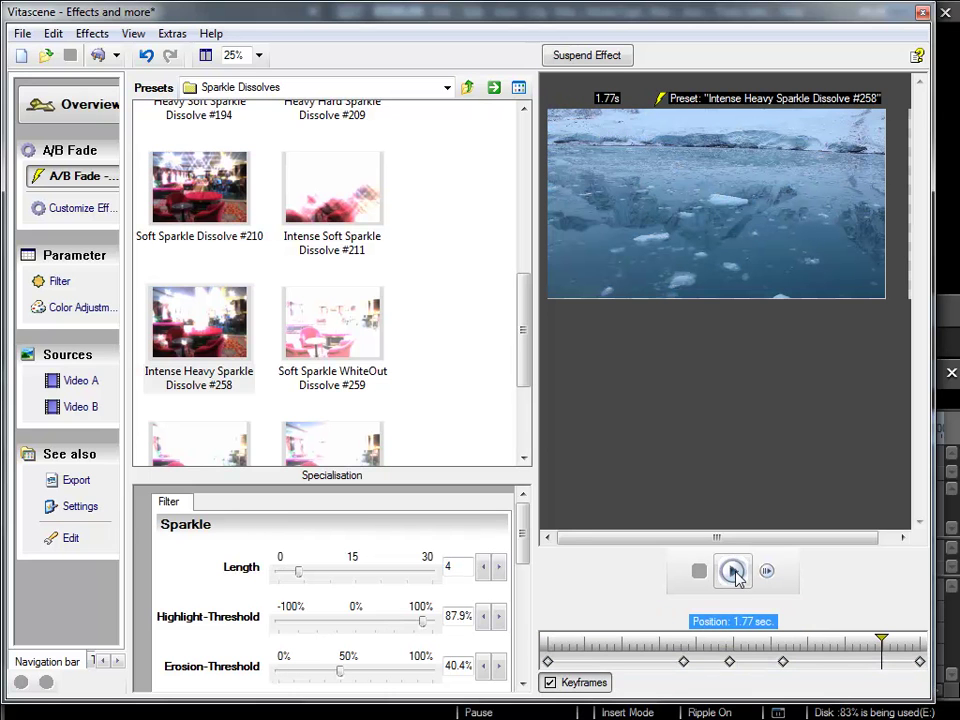
click(316, 330)
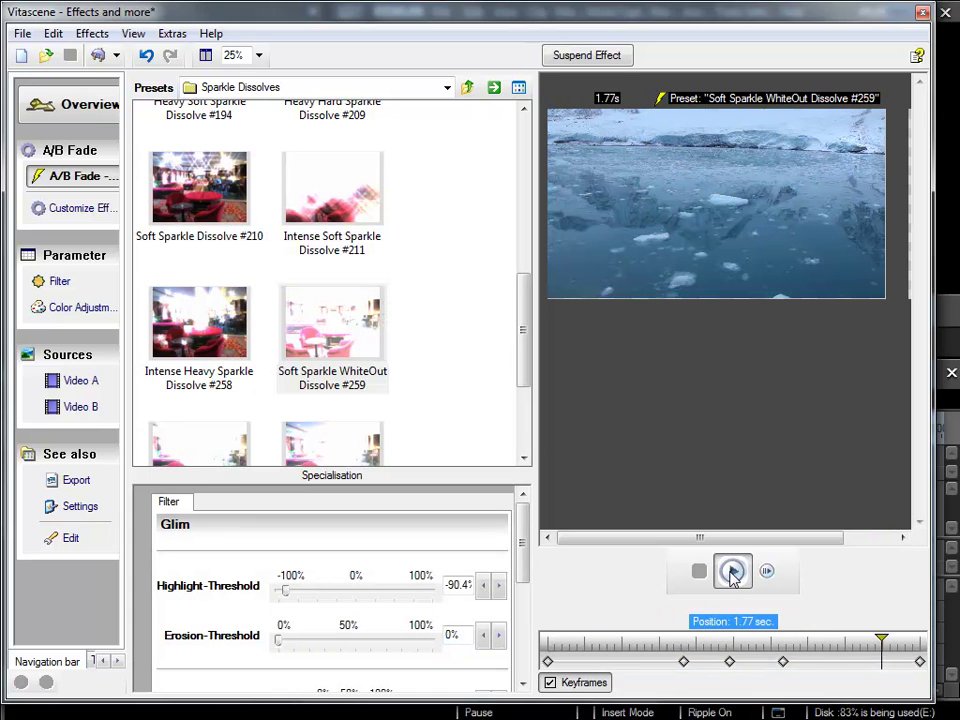
click(733, 574)
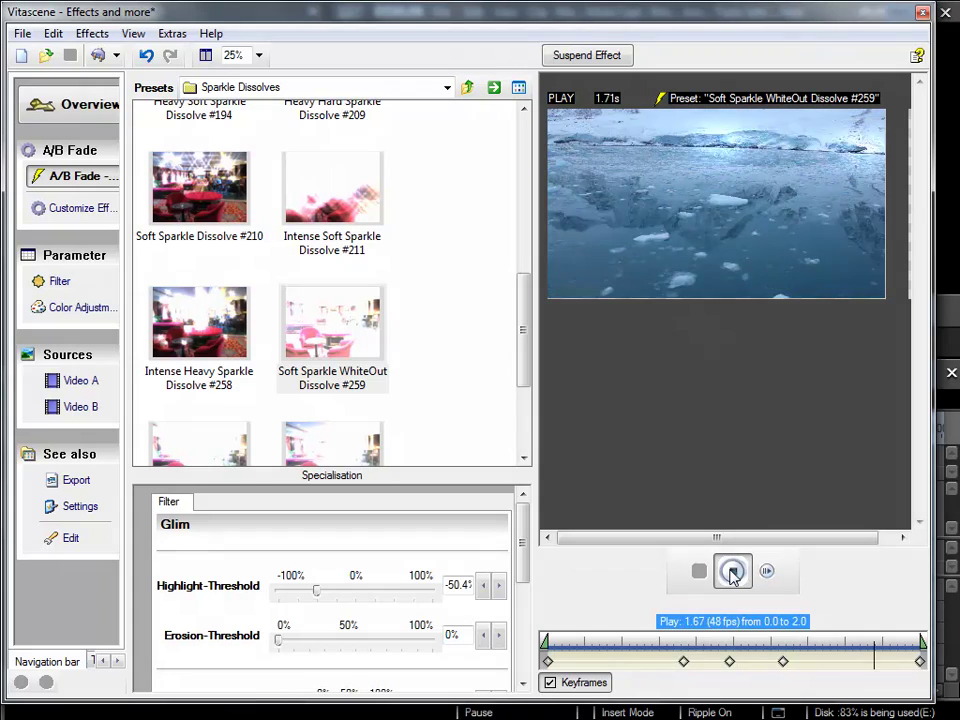
click(733, 573)
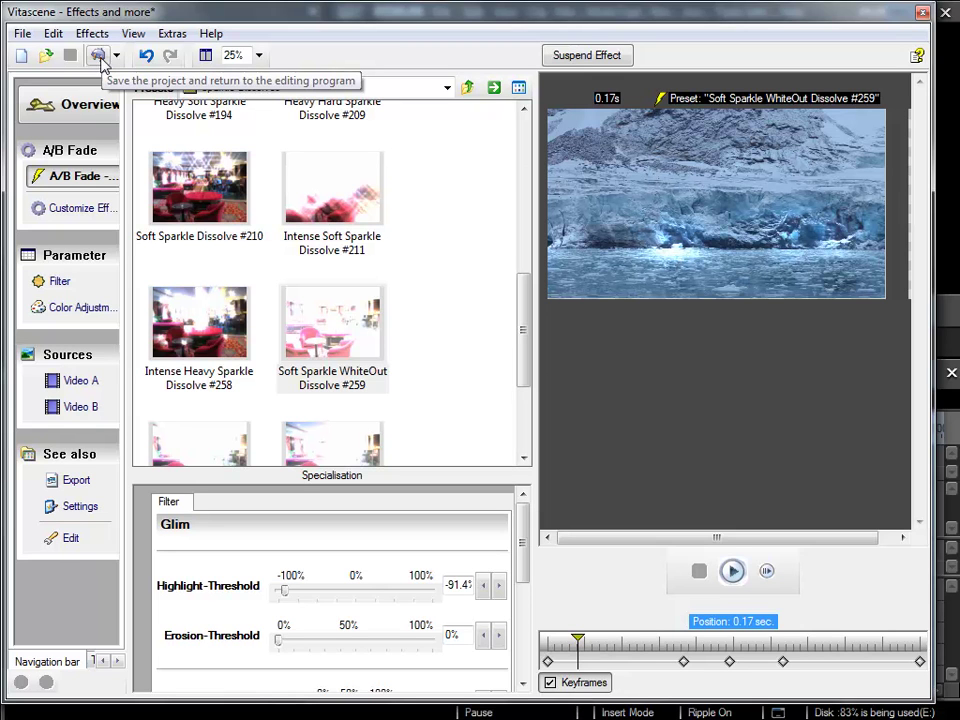
click(99, 58)
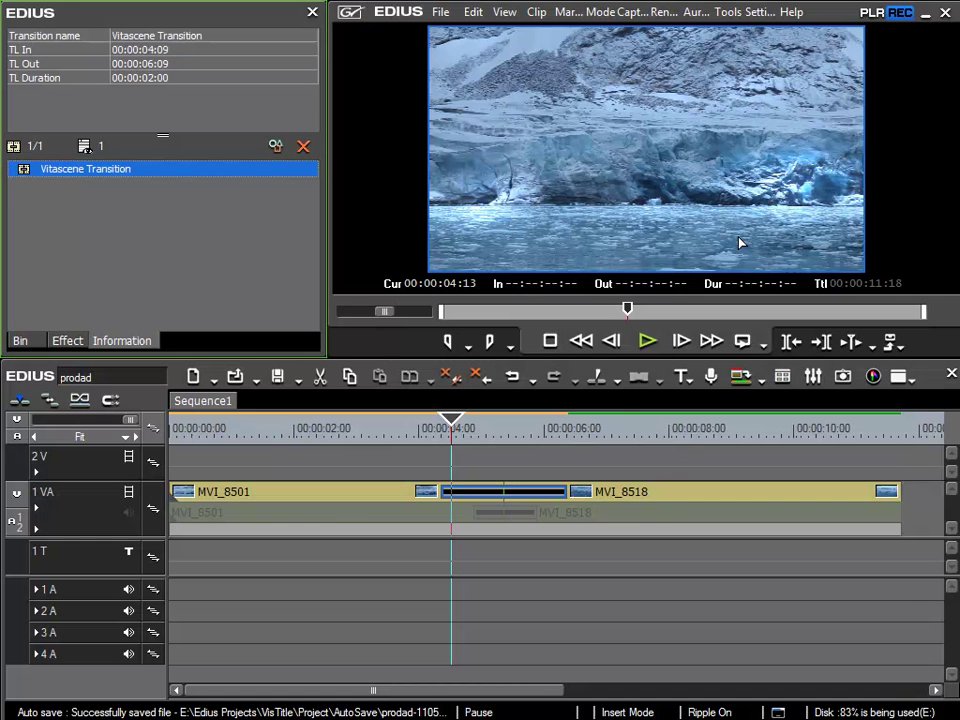
Step: Play from about 00:00:03:06 through the sparkle white-out dissolve, stopping at 00:00:07:18 on MVI_8518
drag(452, 426, 385, 437)
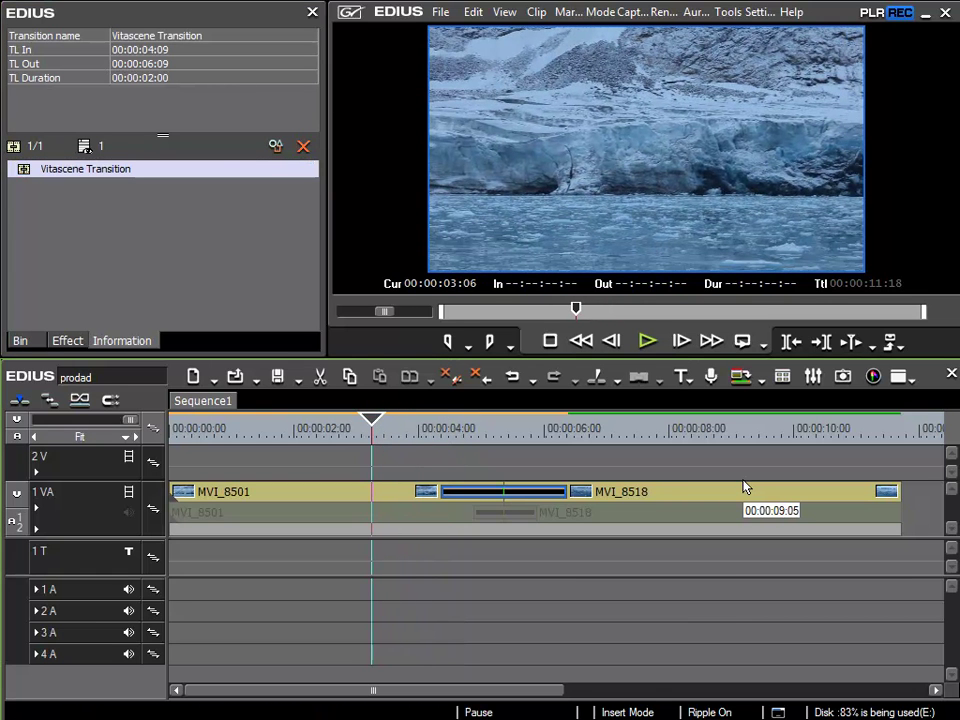
key(space)
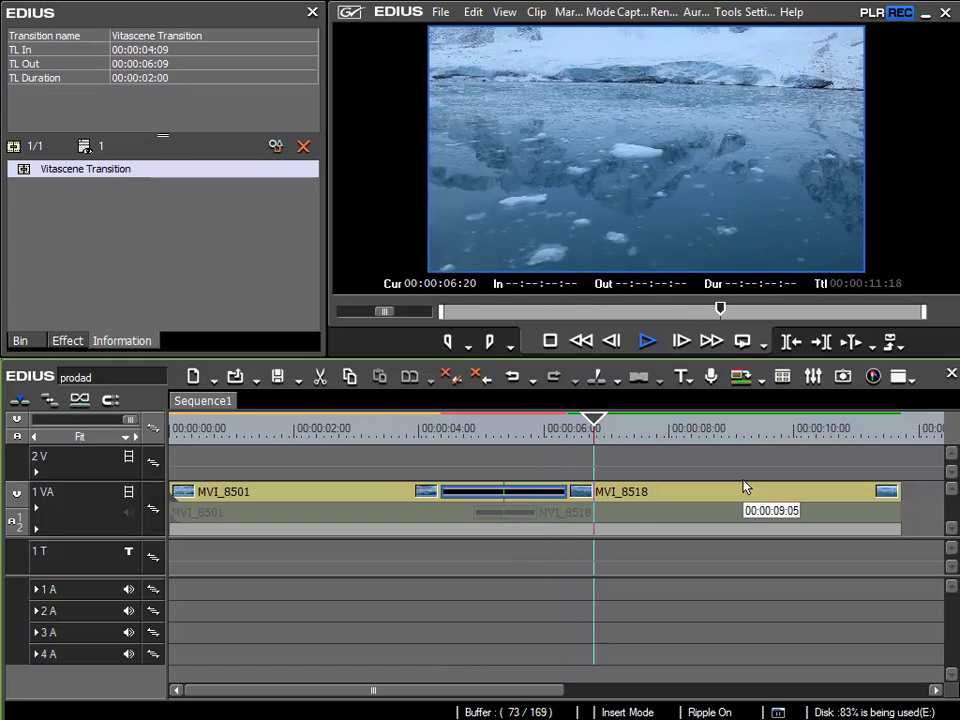
key(space)
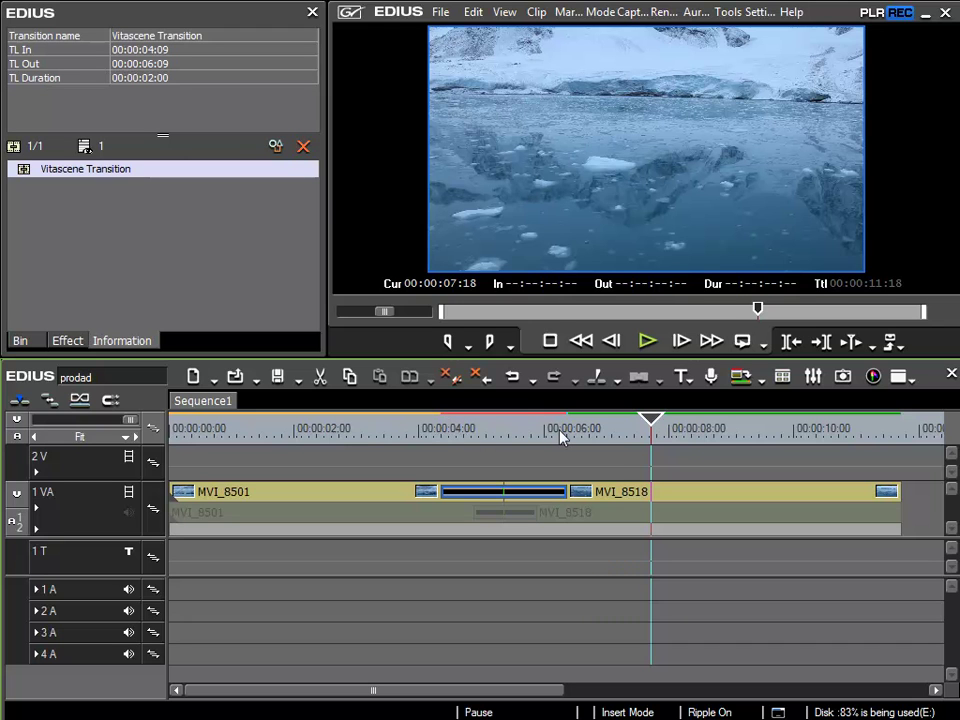
click(664, 13)
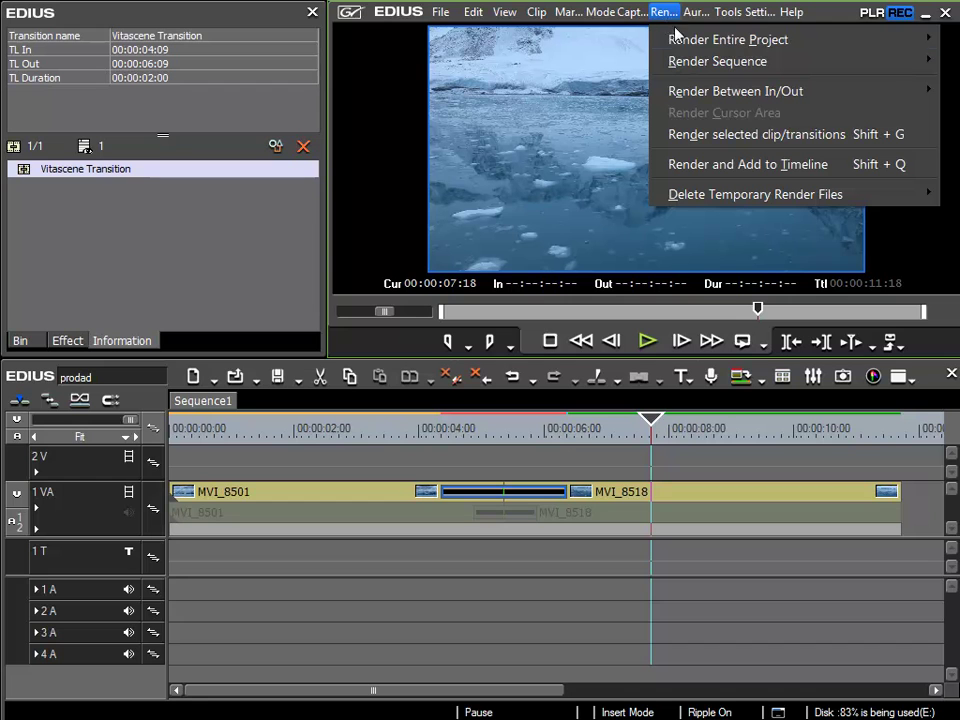
mouse_move(684, 45)
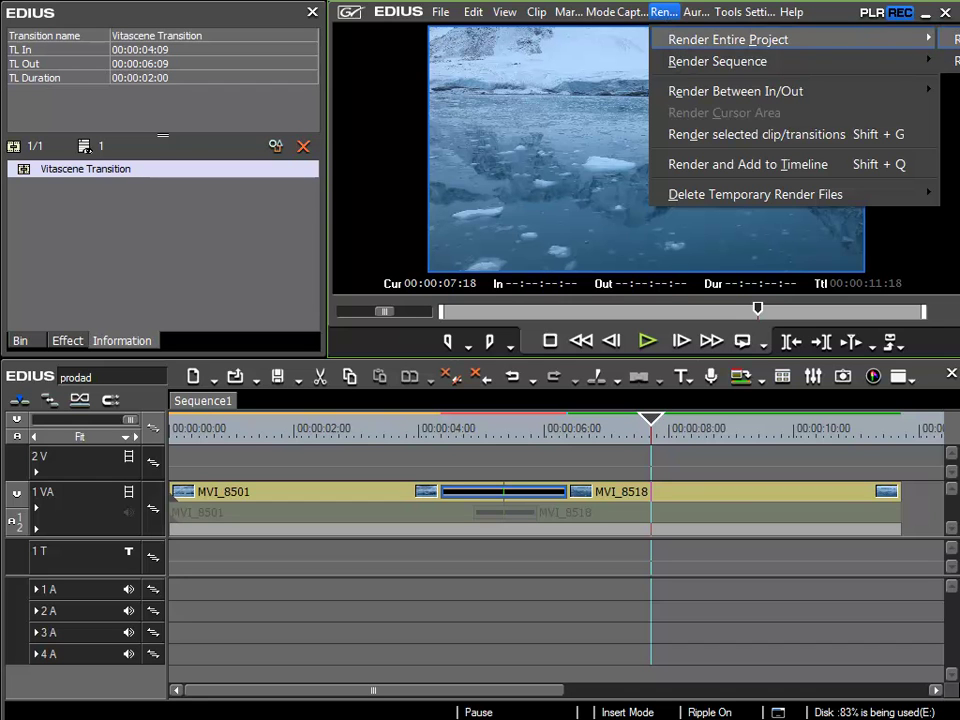
click(605, 430)
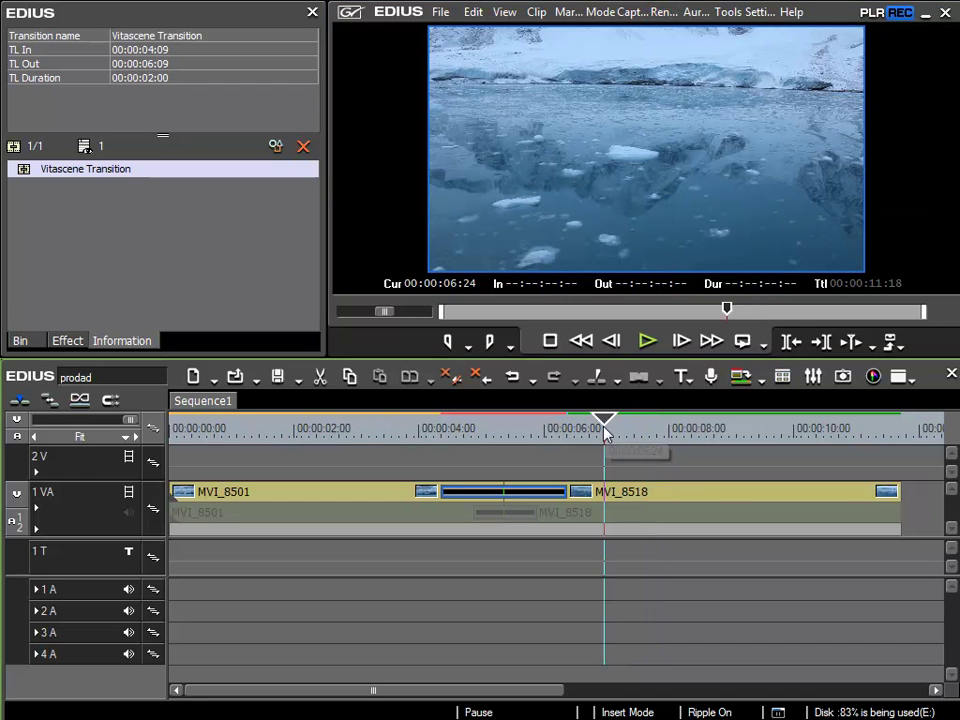